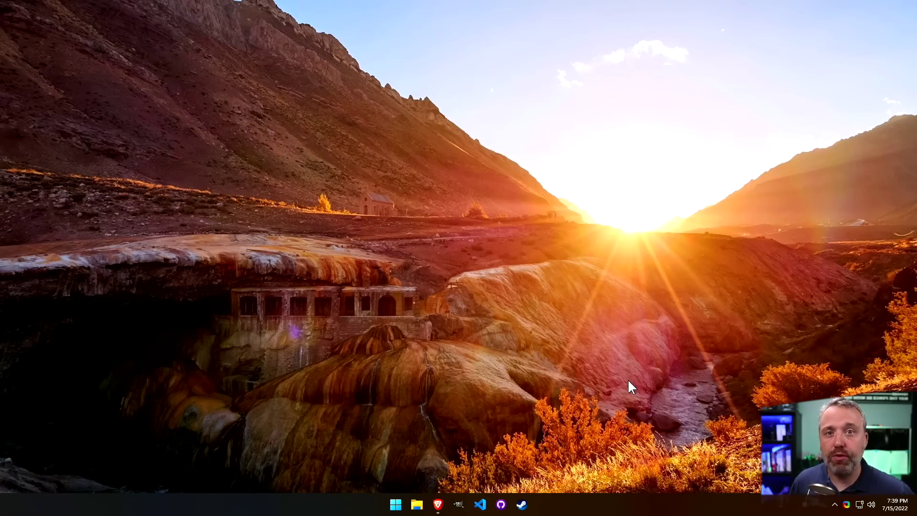
- Launch Windows Terminal (Admin) from the Start button's right-click menu
right_click(396, 504)
left_click(405, 372)
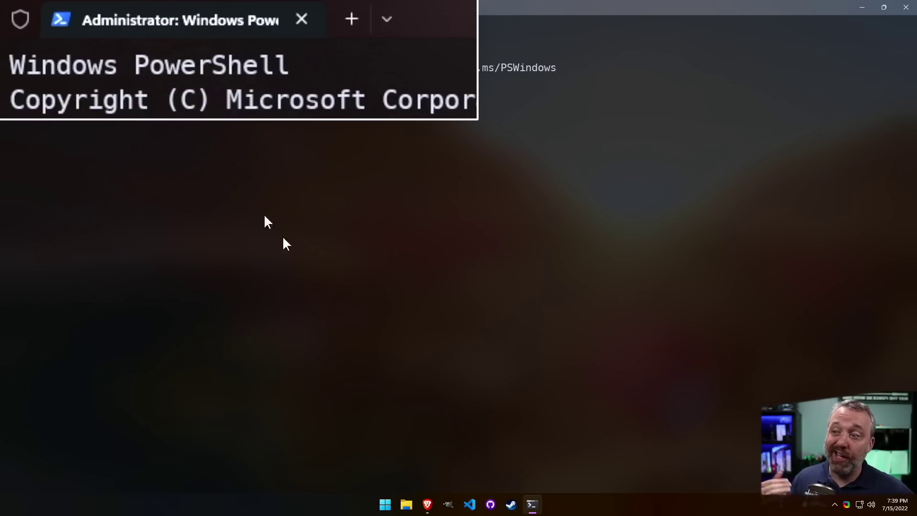
right_click(385, 504)
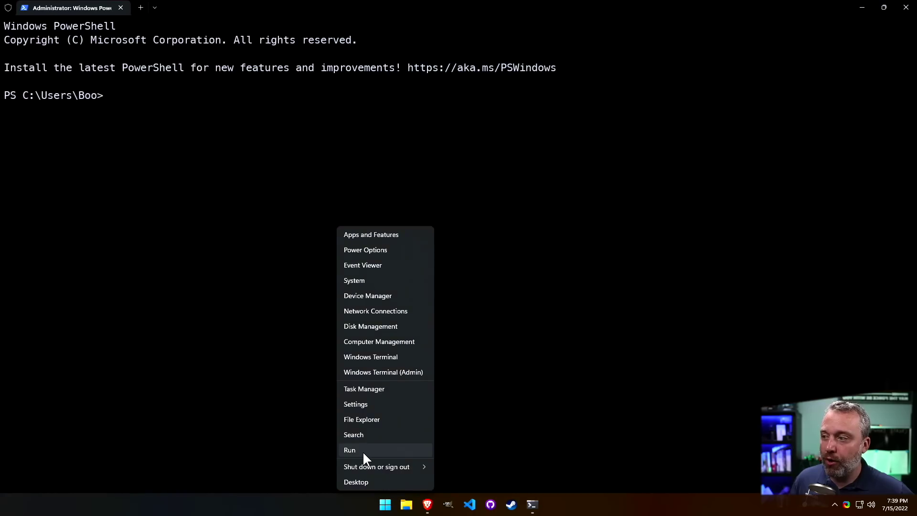
left_click(363, 450)
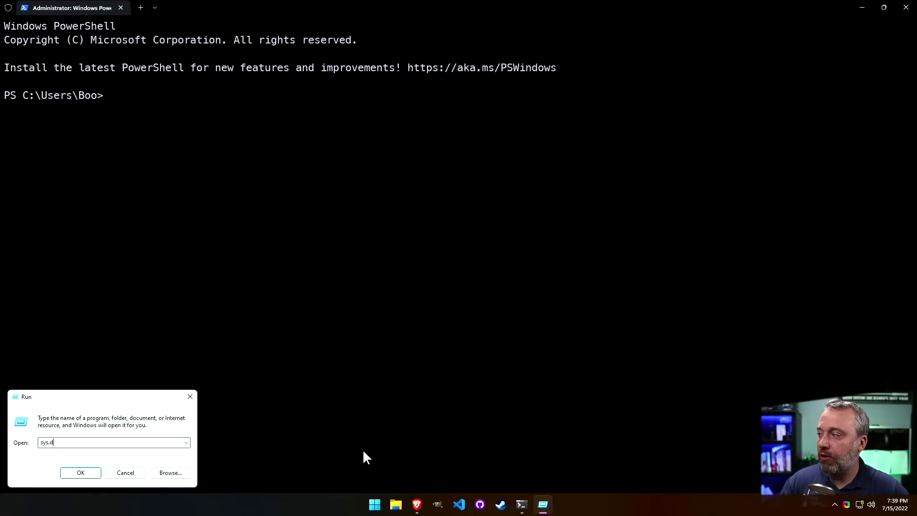
type("sysdm.cpl")
key("Return")
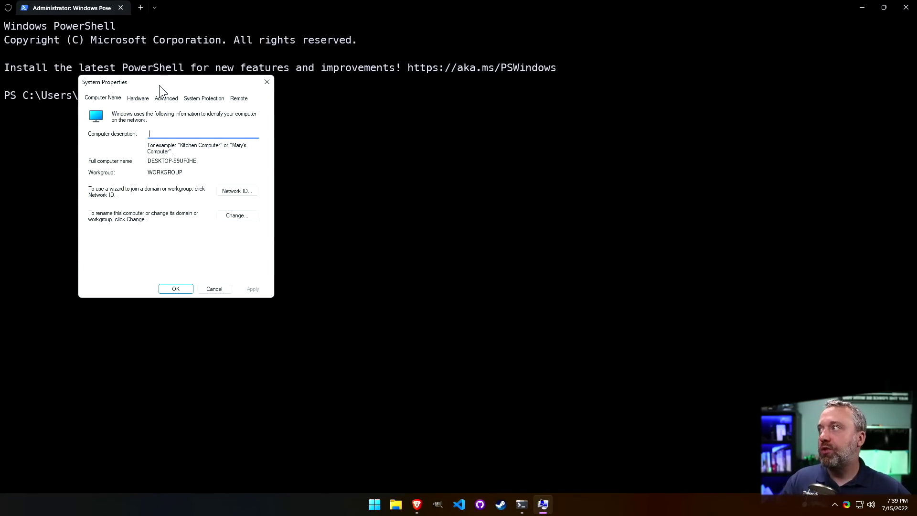
left_click_drag(159, 85, 370, 142)
left_click(354, 156)
left_click(384, 158)
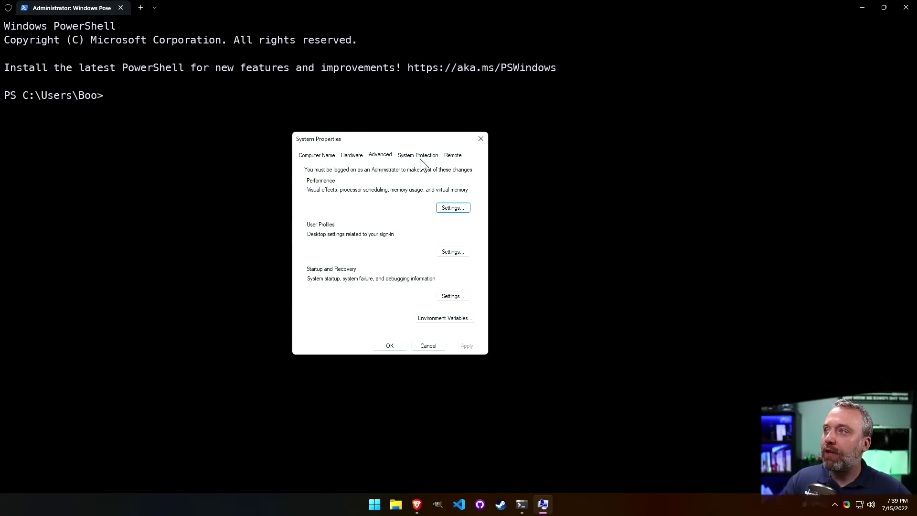
left_click(420, 157)
left_click(453, 156)
left_click(481, 138)
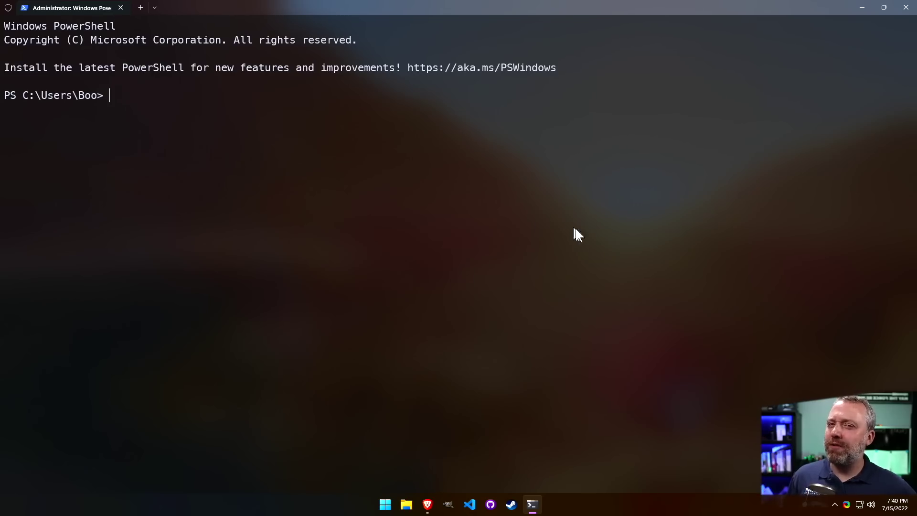
left_click(907, 7)
- Search Start for 'task' and open Task Scheduler maximized
left_click(395, 505)
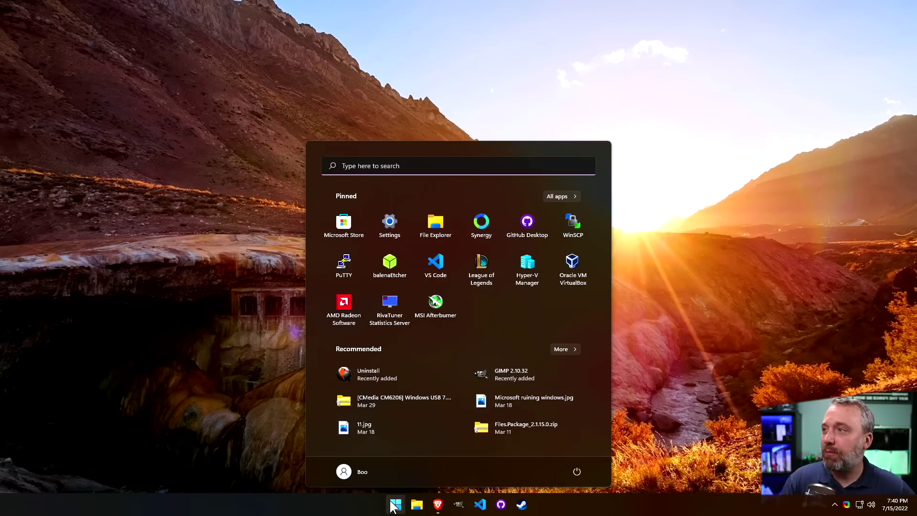
type("tas")
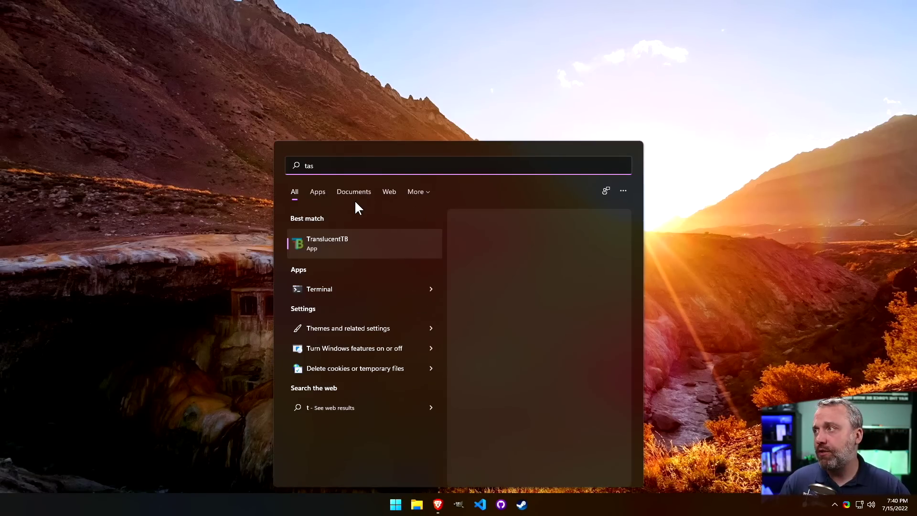
type("k Manager")
left_click(335, 287)
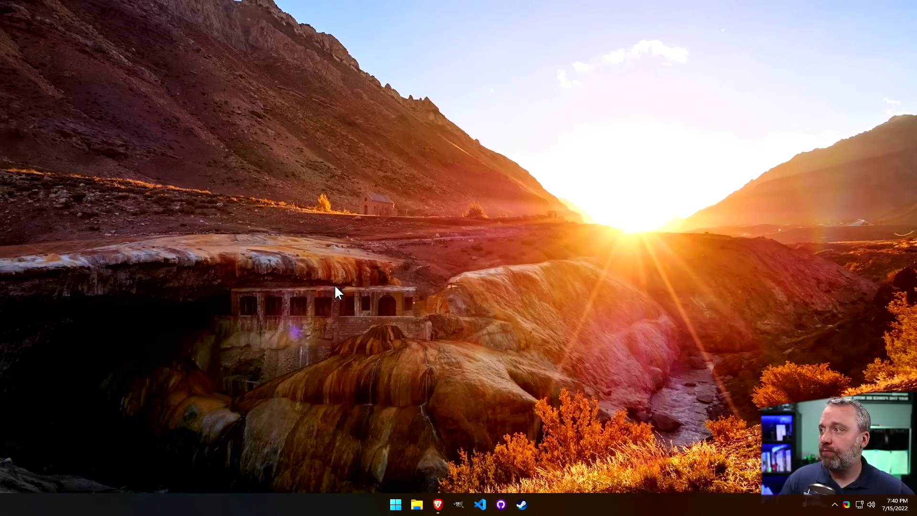
key("super+Up")
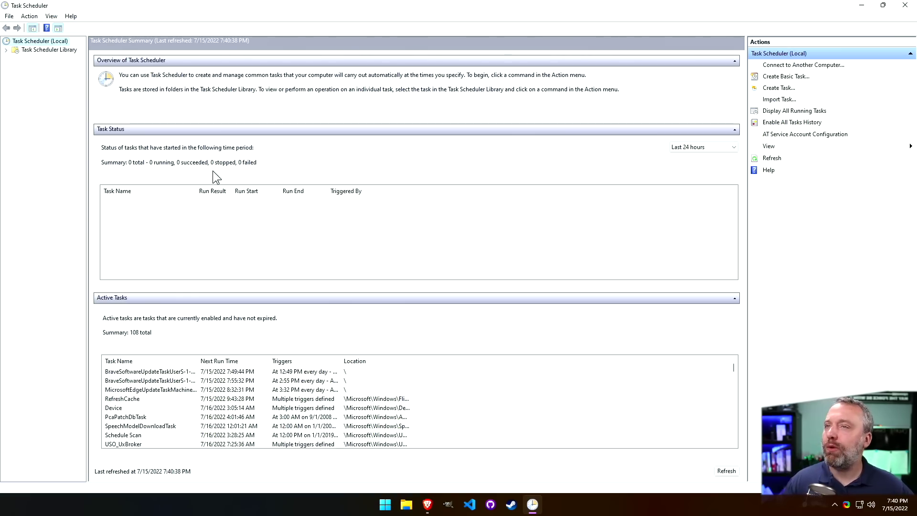
- Expand Task Scheduler Library and widen the Name column so task names show fully
left_click(6, 50)
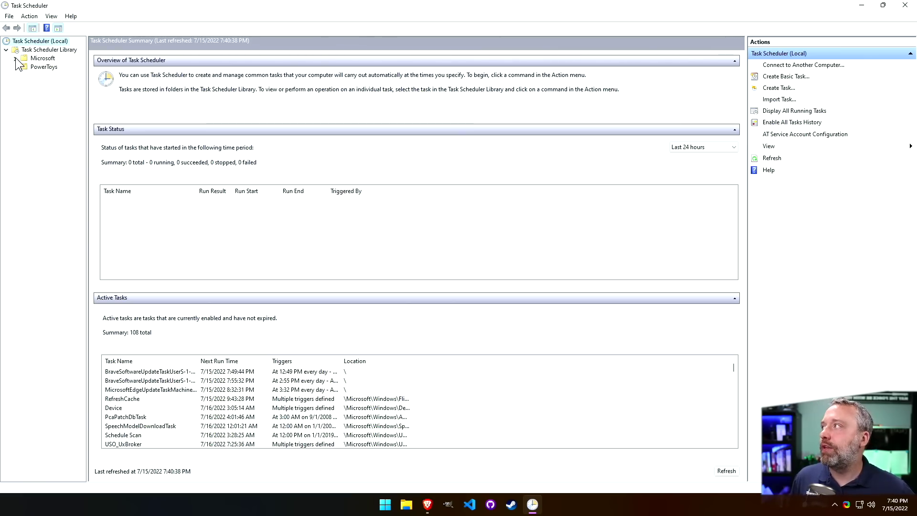
left_click(16, 57)
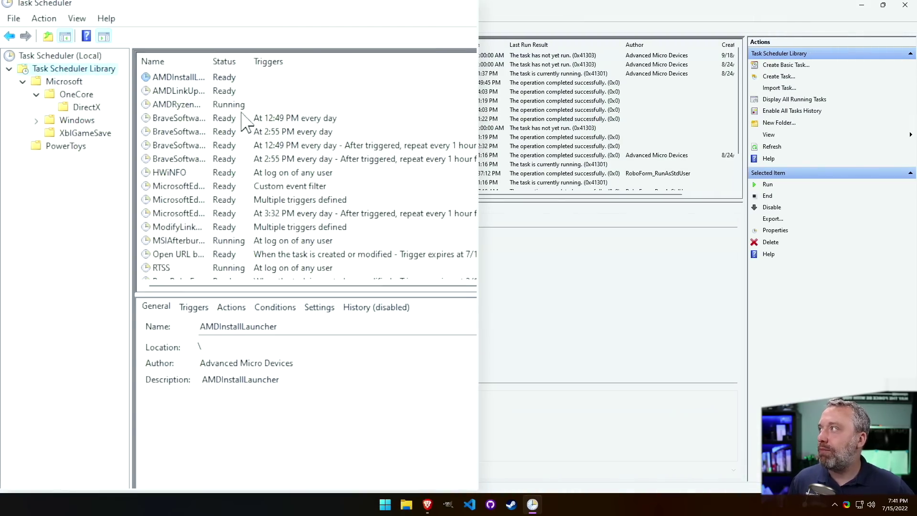
left_click_drag(206, 61, 292, 72)
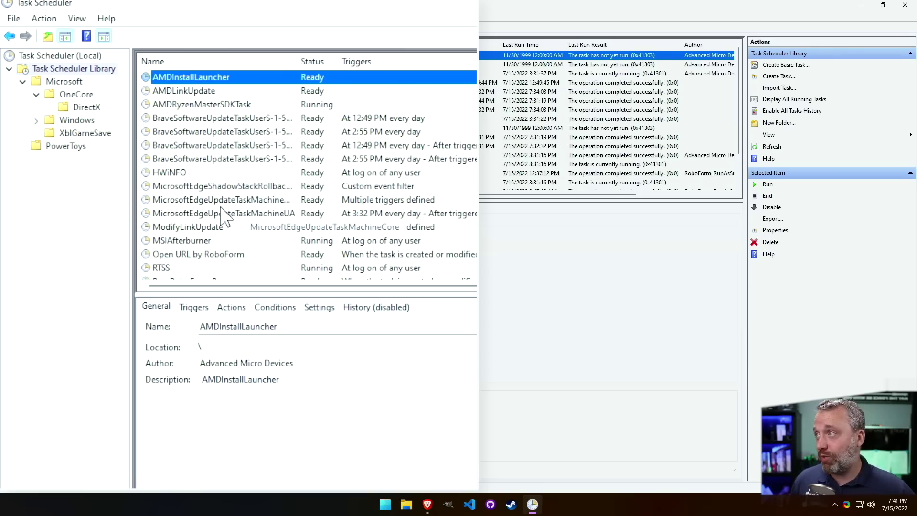
- Check what the RTSS, MSIAfterburner, StartCN and StartDVR tasks launch in their Actions tabs
scroll(325, 222, "down", 2)
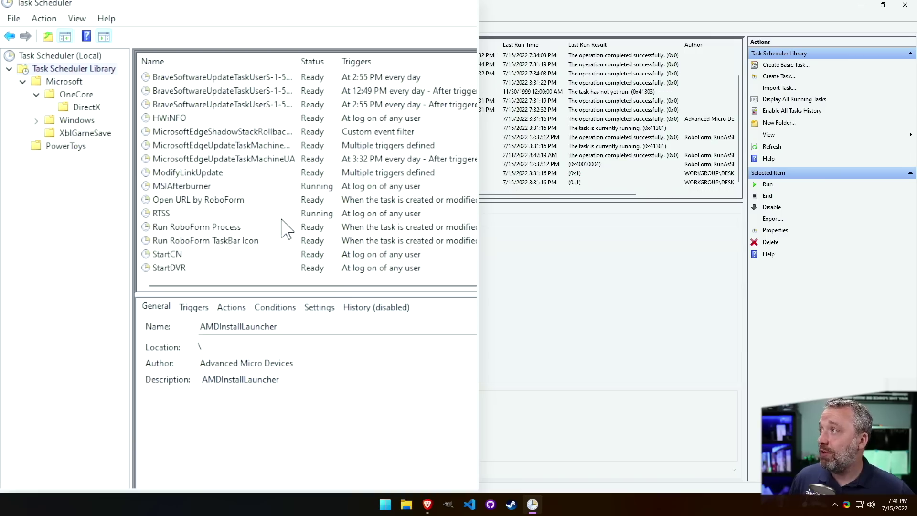
left_click(189, 215)
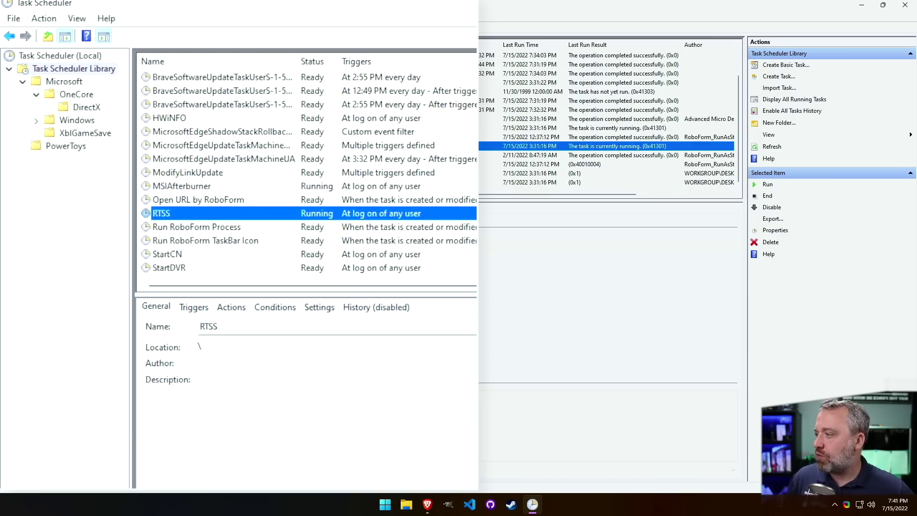
left_click(231, 307)
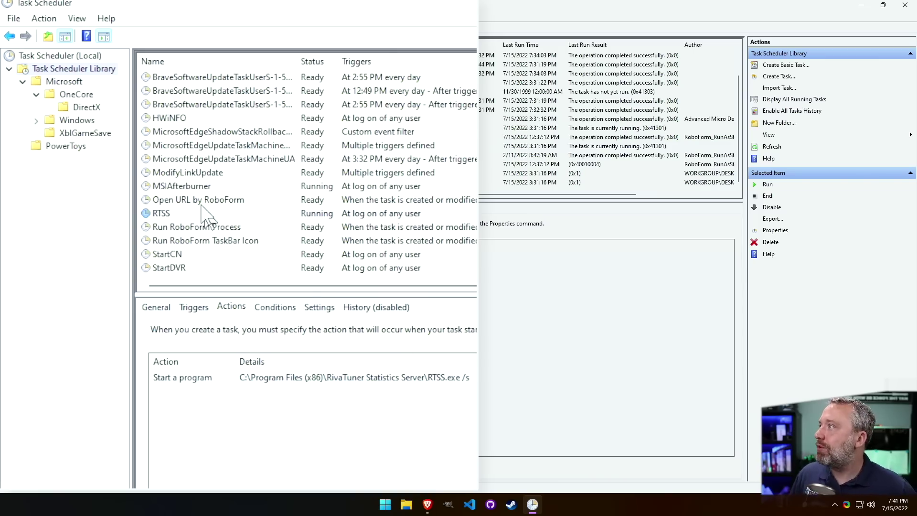
left_click(187, 187)
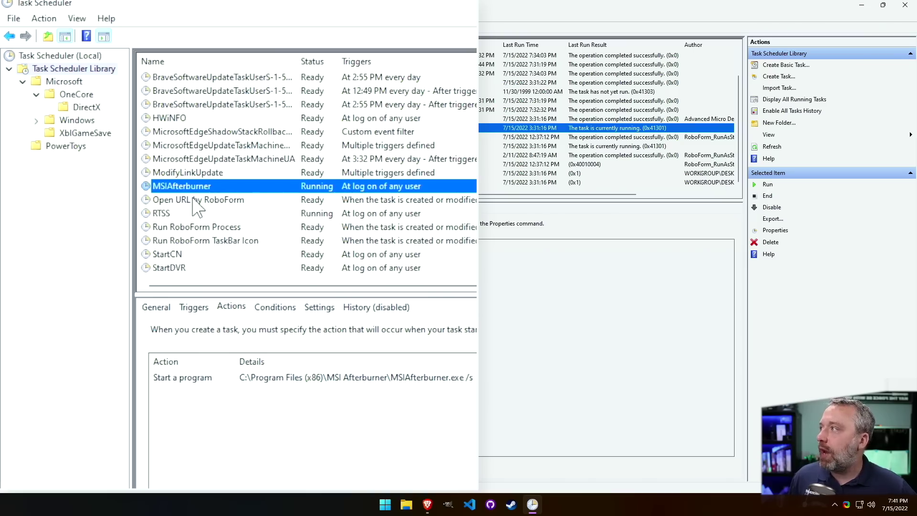
left_click(198, 255)
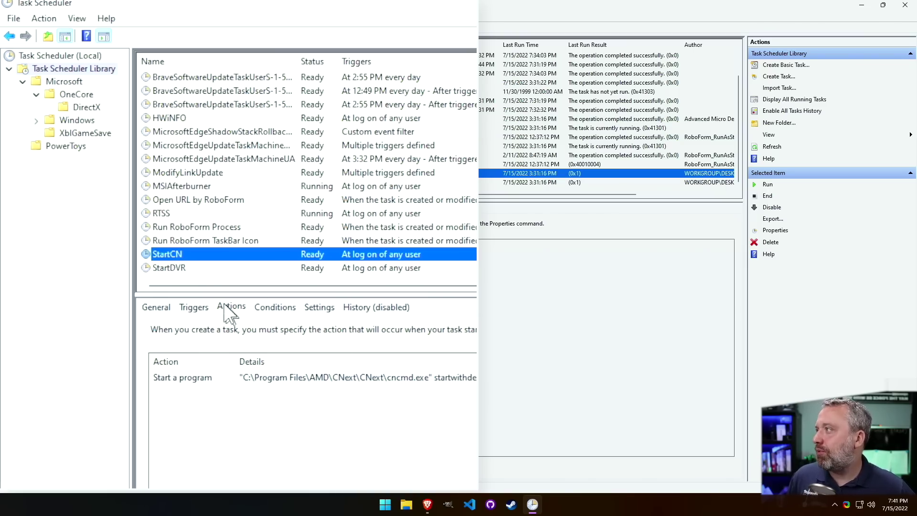
left_click(177, 268)
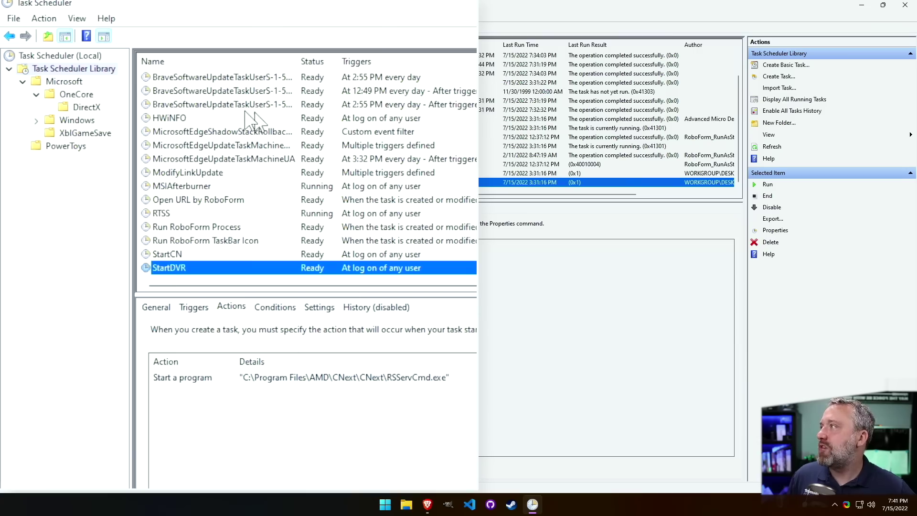
scroll(220, 139, "up", 2)
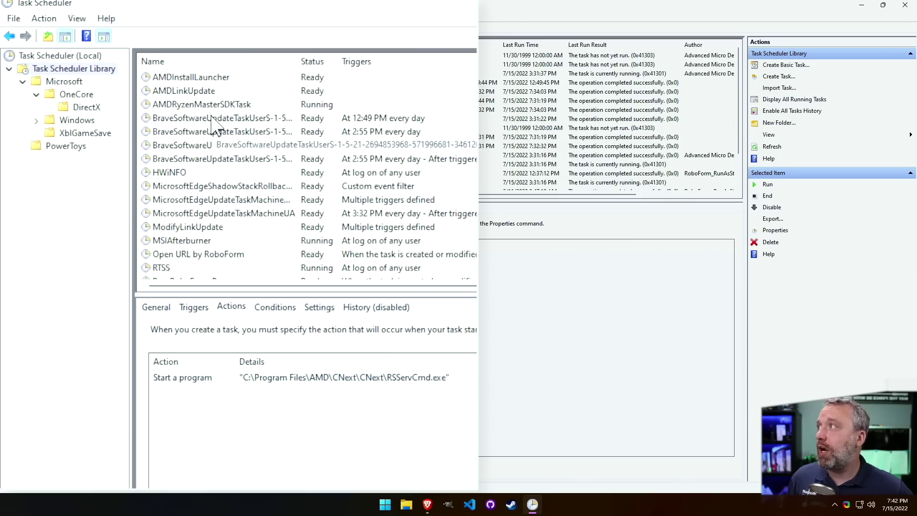
left_click(184, 91)
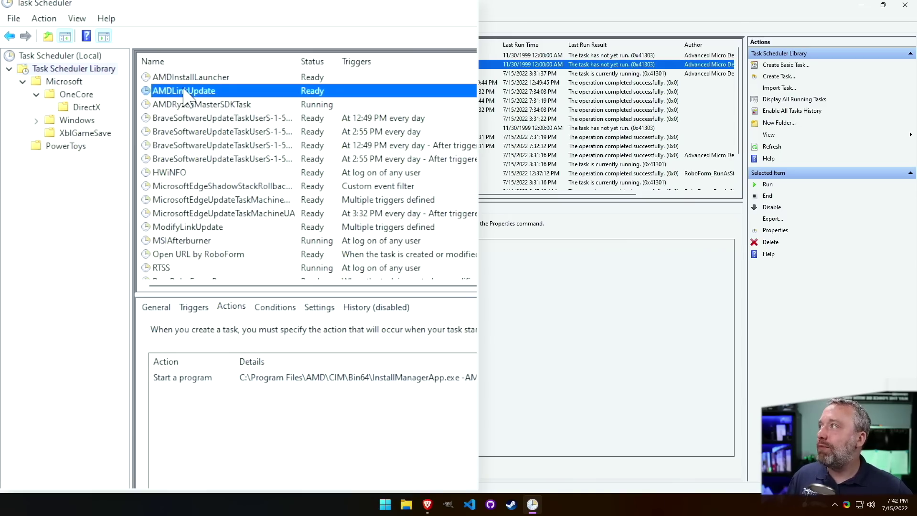
right_click(186, 92)
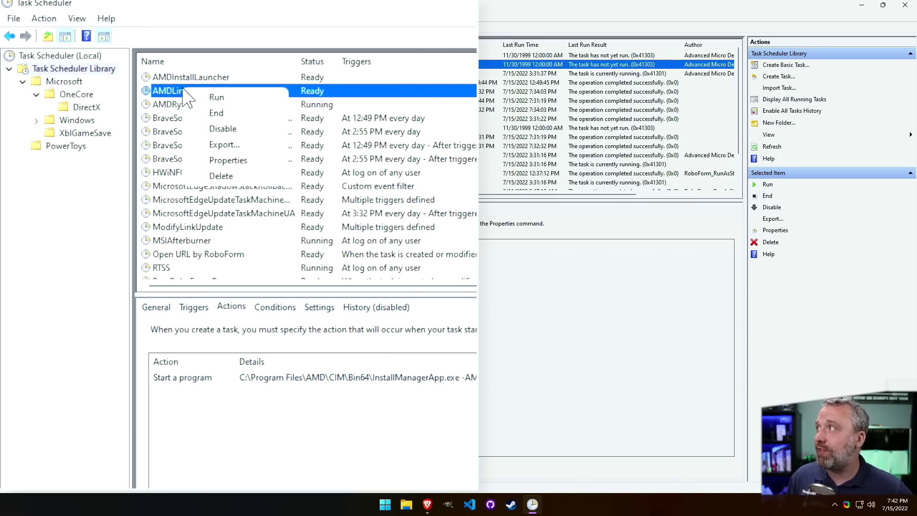
left_click(239, 131)
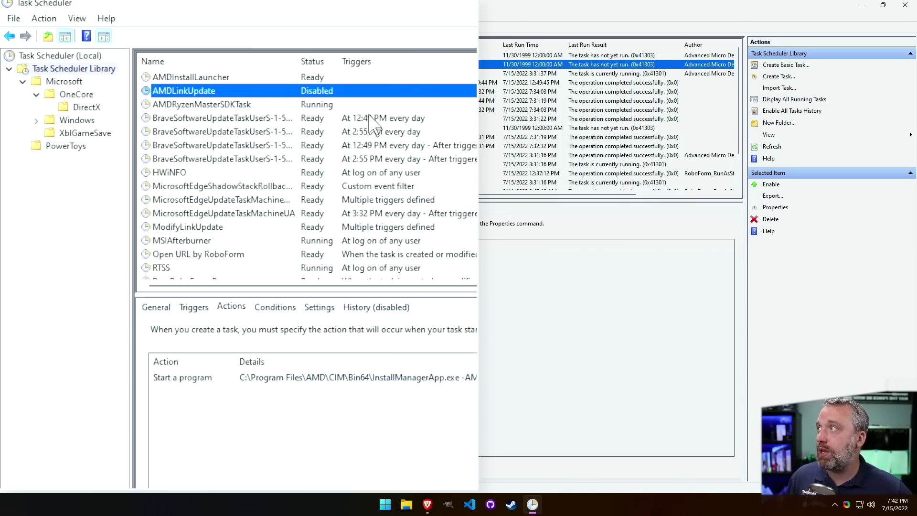
right_click(221, 90)
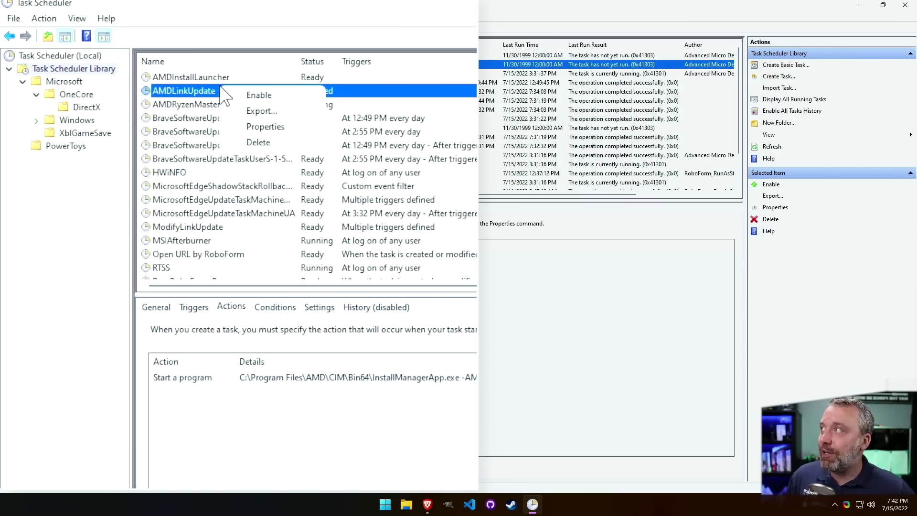
left_click(274, 95)
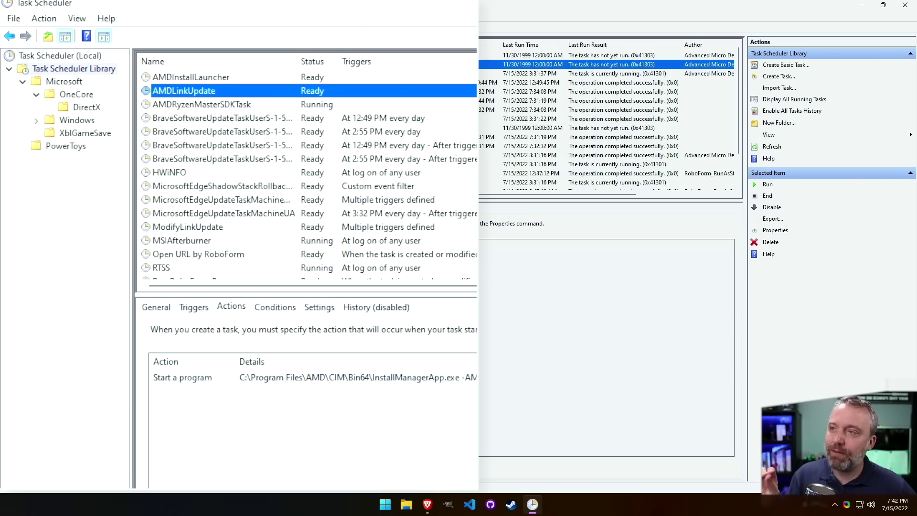
- Disable the ModifyLinkUpdate task, then close Task Scheduler
left_click(23, 81)
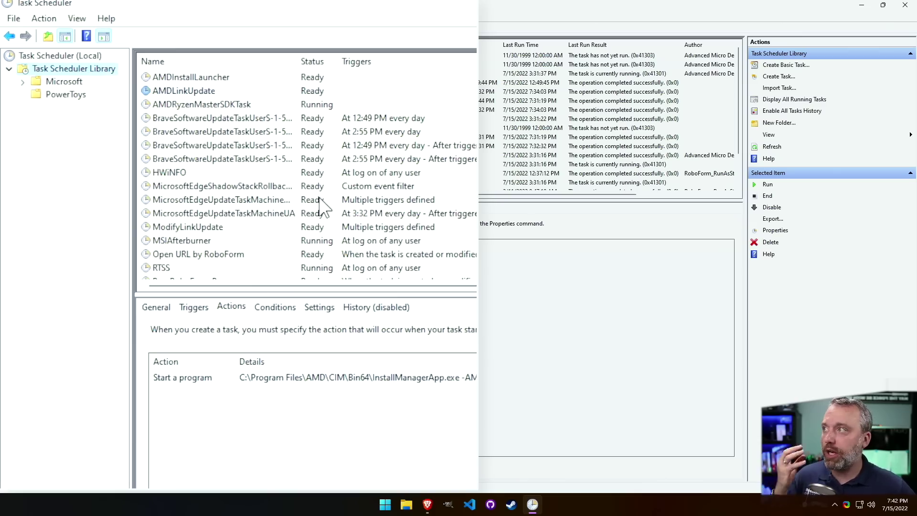
left_click(187, 229)
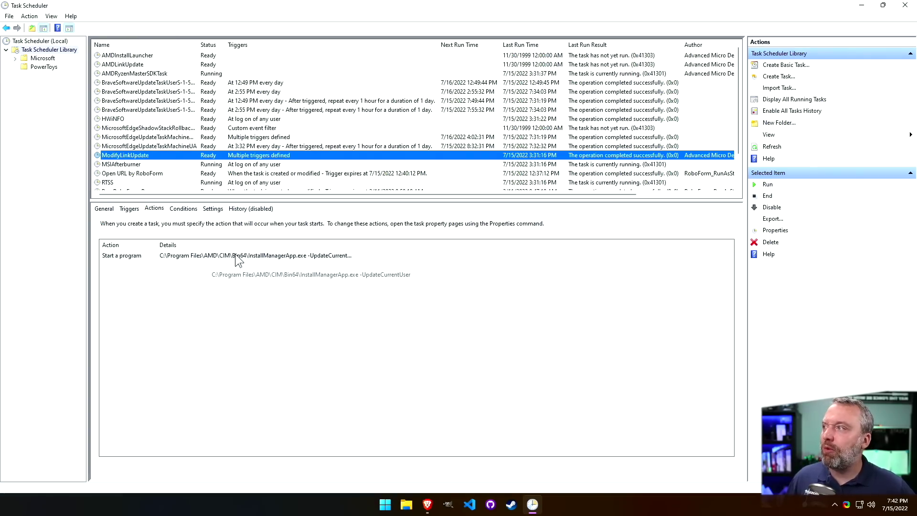
right_click(138, 156)
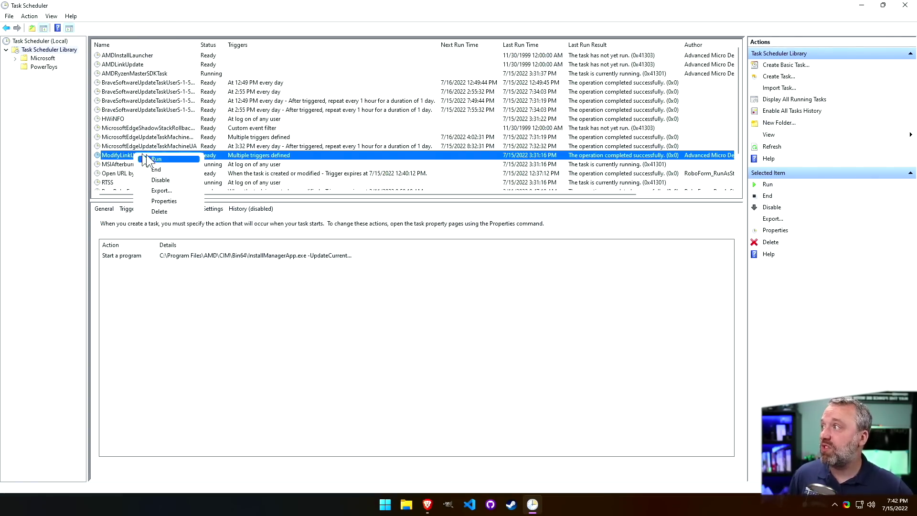
left_click(169, 178)
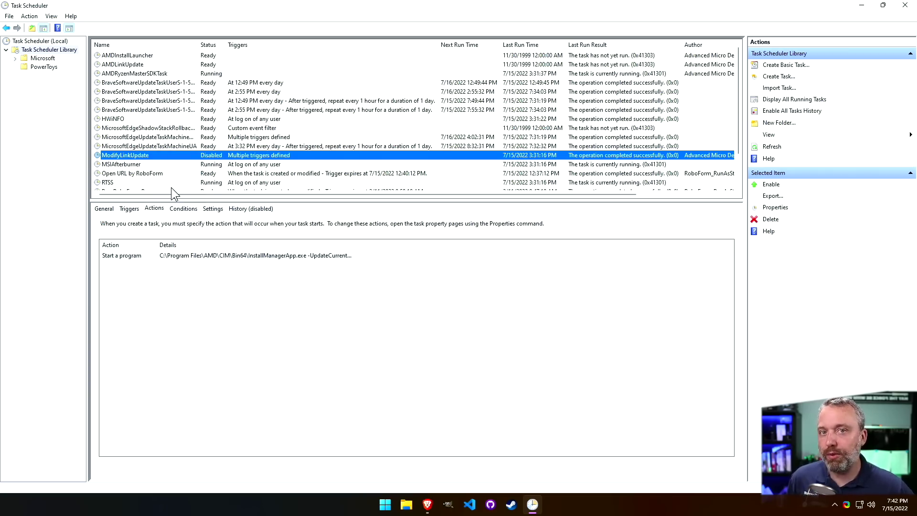
left_click(905, 5)
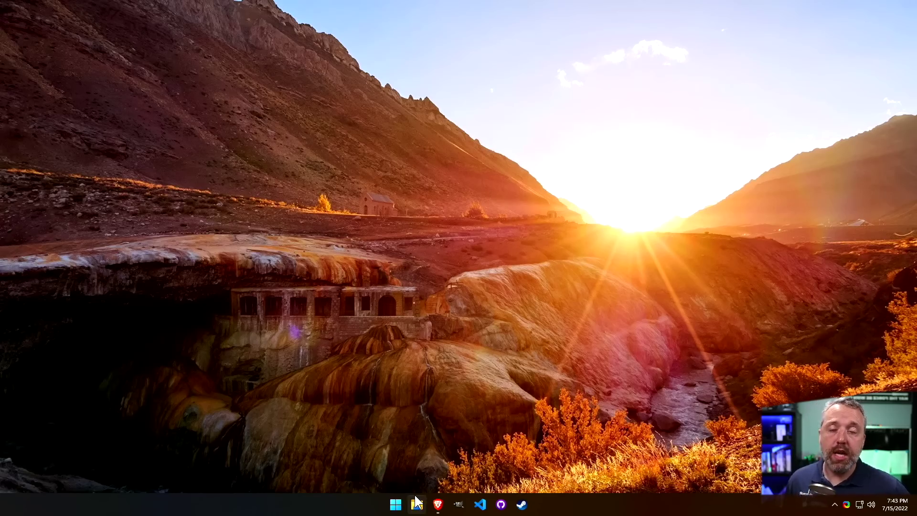
- In Brave, open the raw OffScrubc2r.vbs script on GitHub and select all its text
left_click(437, 504)
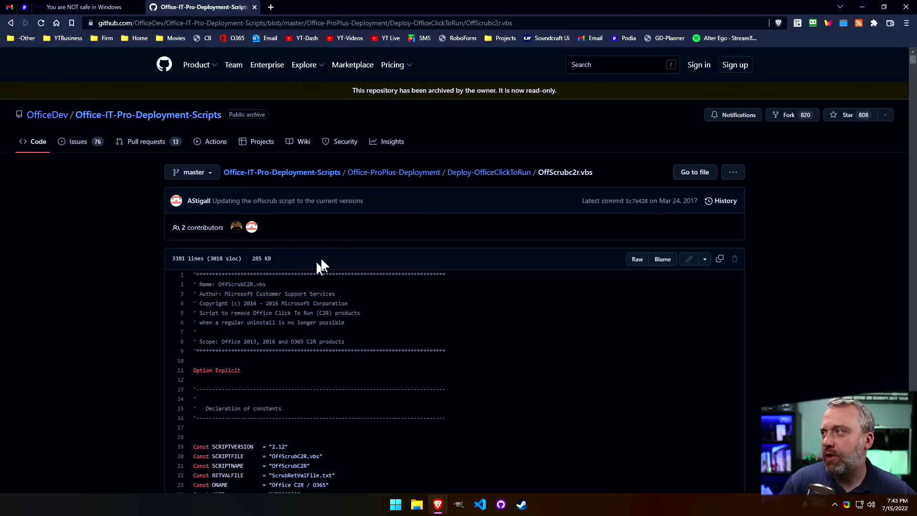
scroll(275, 325, "down", 3)
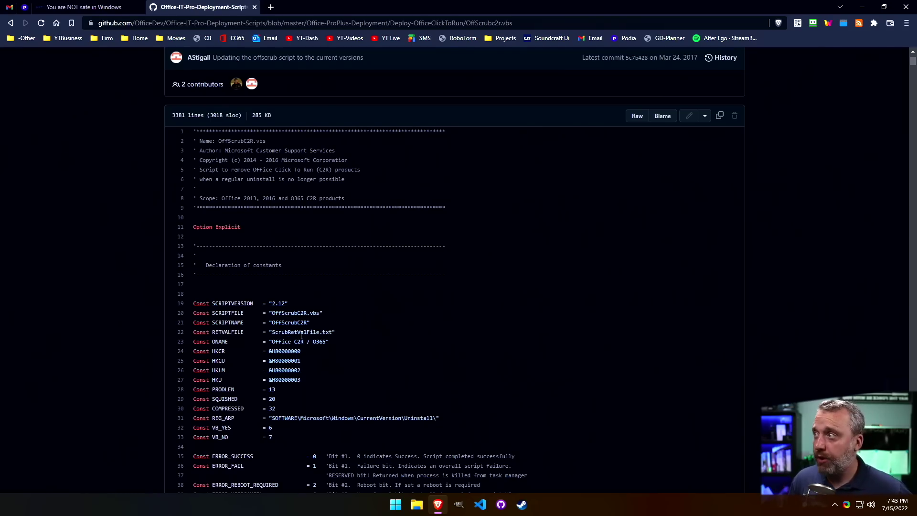
scroll(284, 303, "down", 2)
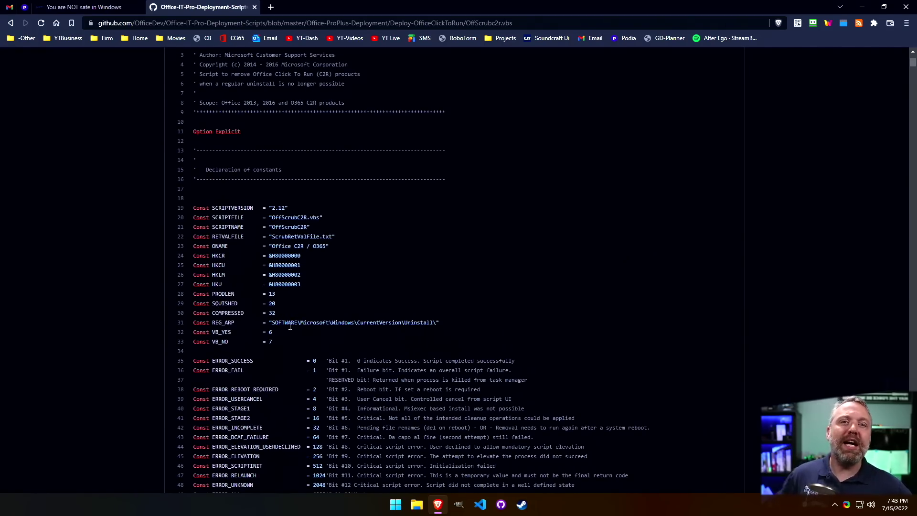
scroll(280, 316, "up", 5)
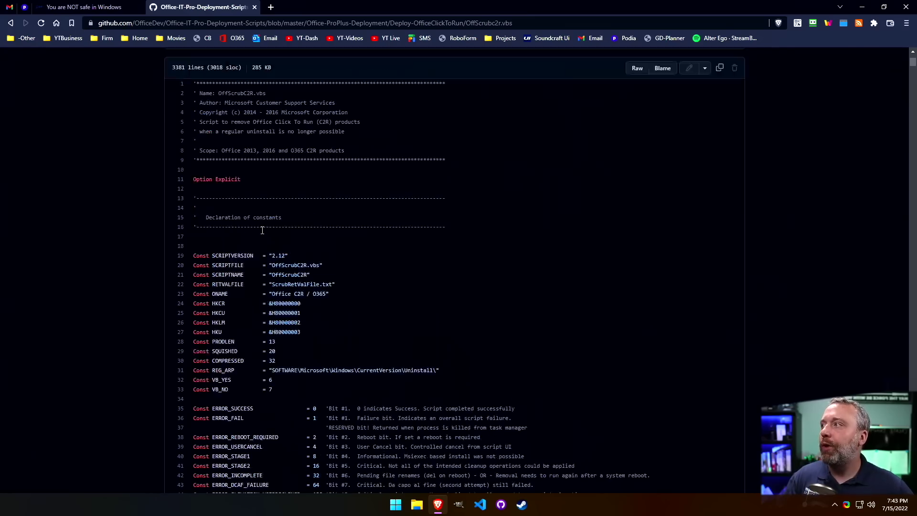
mouse_move(188, 277)
left_mouse_down()
mouse_move(410, 388)
mouse_move(629, 417)
left_mouse_up()
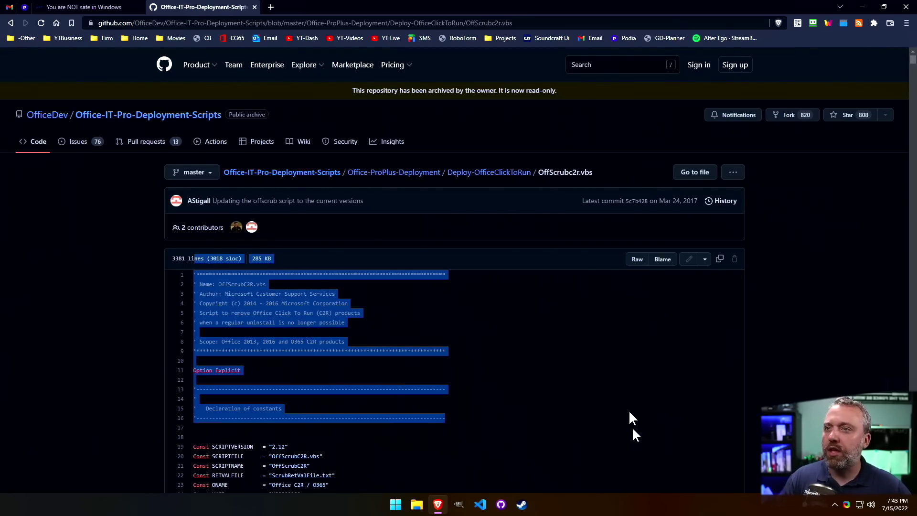
left_click(638, 260)
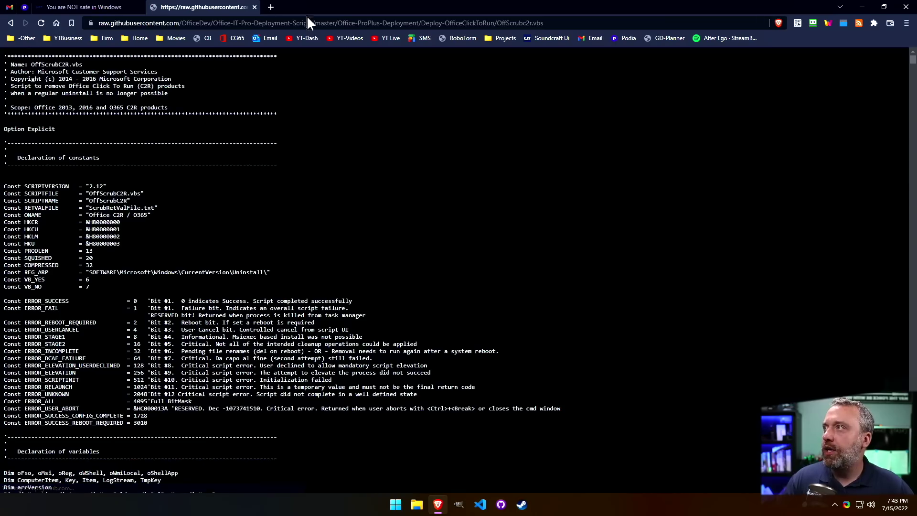
left_click(306, 23)
left_click(322, 107)
key("ctrl+a")
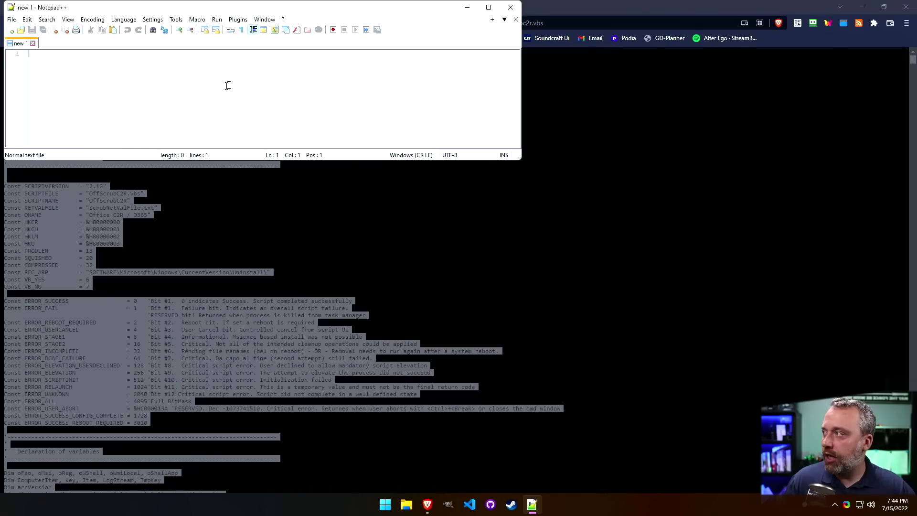
- Paste the script into Notepad++ and save it as test.vbs in Documents using All types
key("ctrl+v")
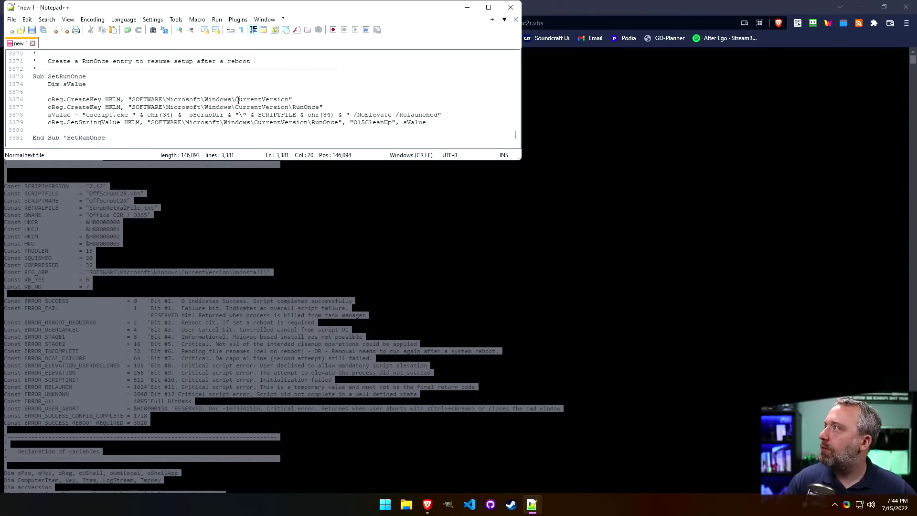
left_click(12, 19)
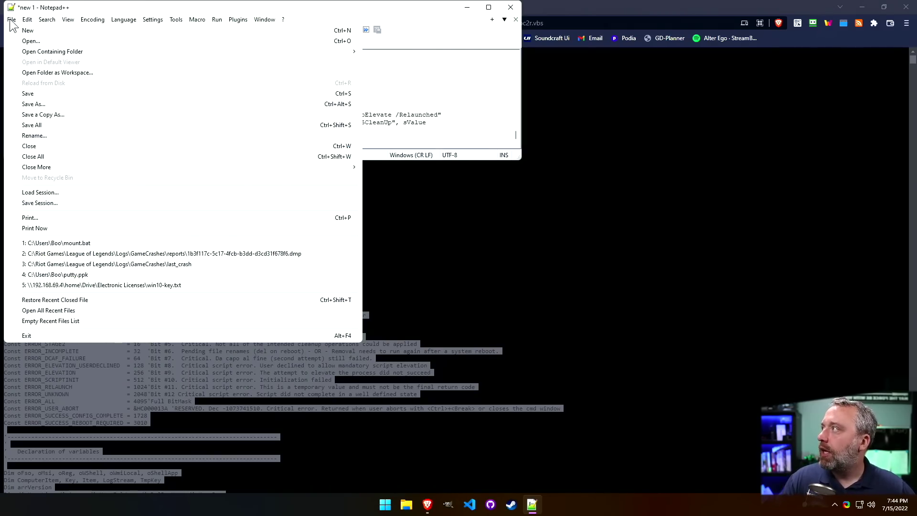
left_click(41, 105)
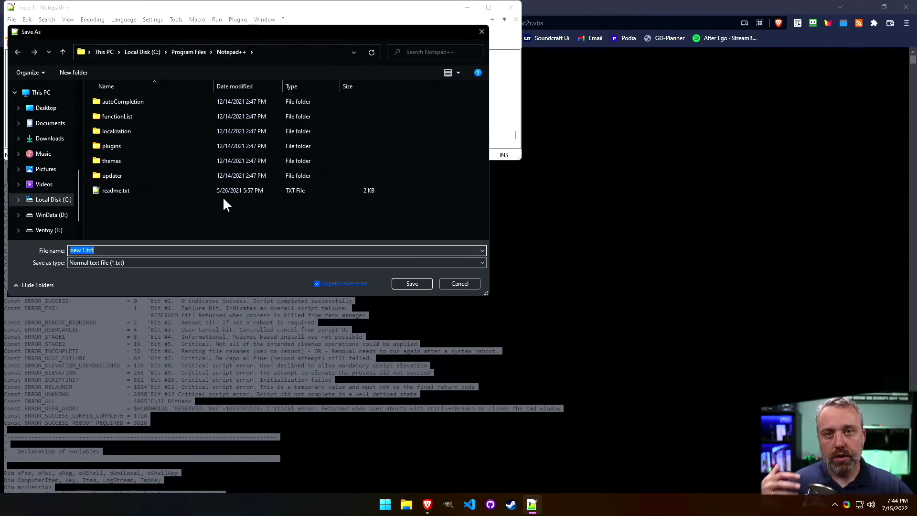
left_click(146, 250)
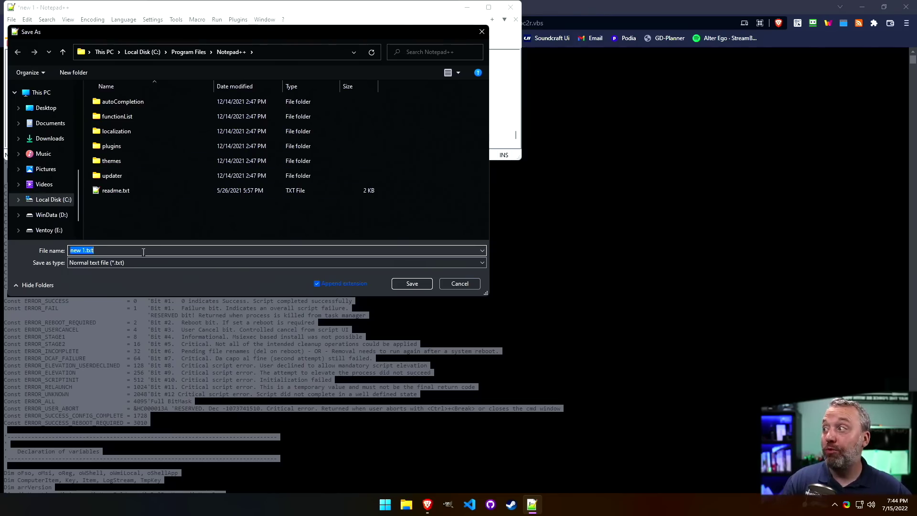
left_click(141, 263)
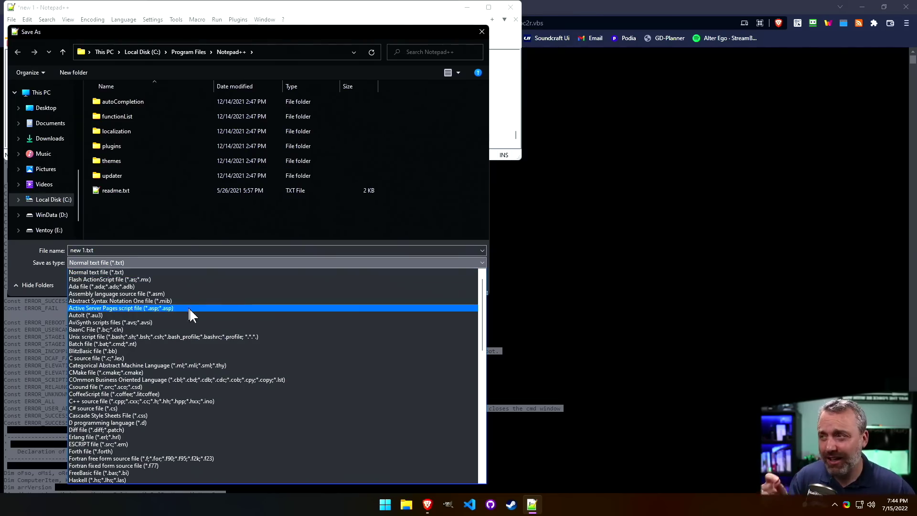
scroll(194, 308, "up", 1)
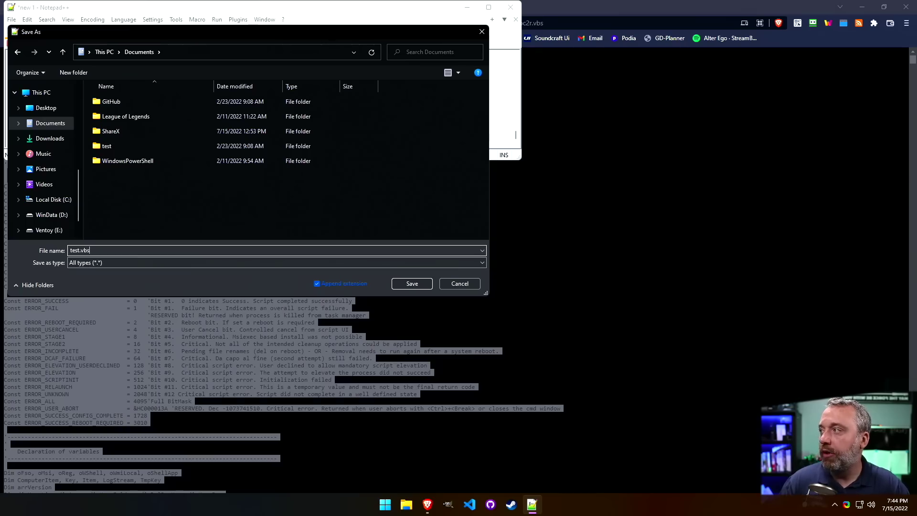
left_click(411, 283)
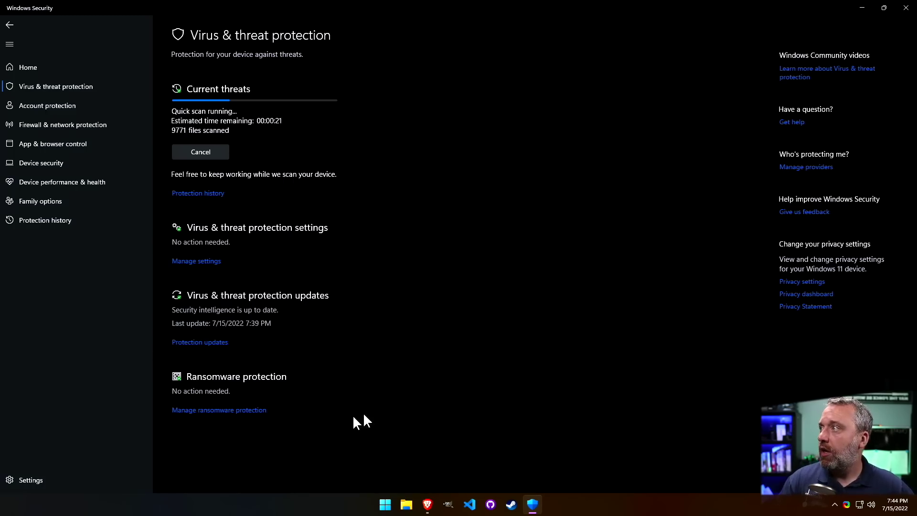
- Open Documents in File Explorer, select test.vbs and switch the view to Large icons
left_click(407, 504)
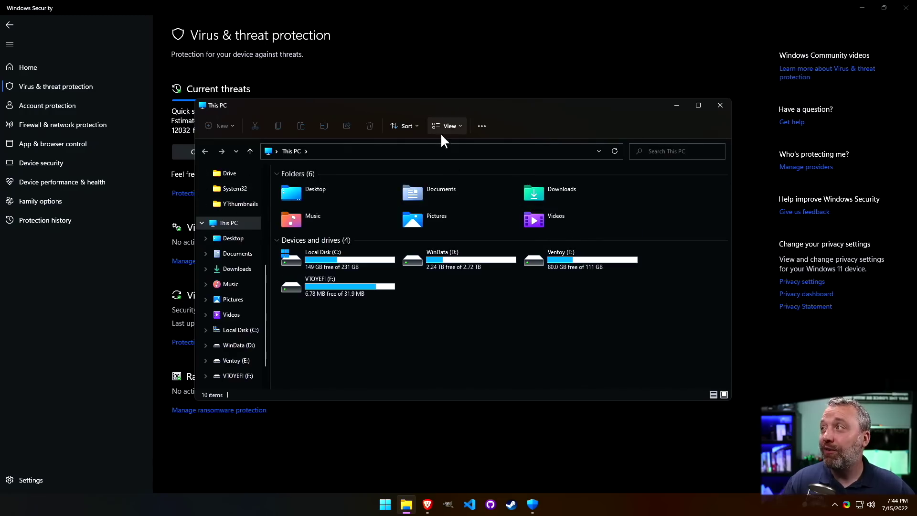
left_click_drag(395, 106, 519, 91)
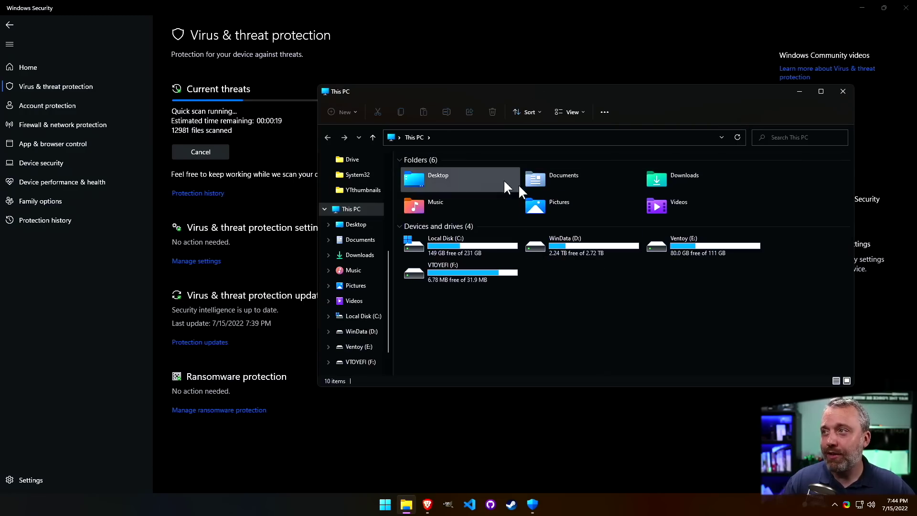
double_click(558, 176)
left_click(414, 245)
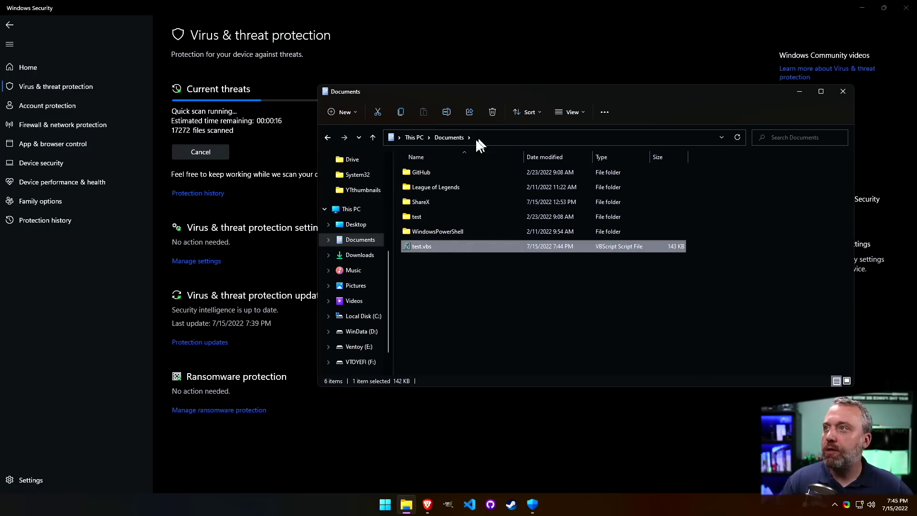
left_click(571, 112)
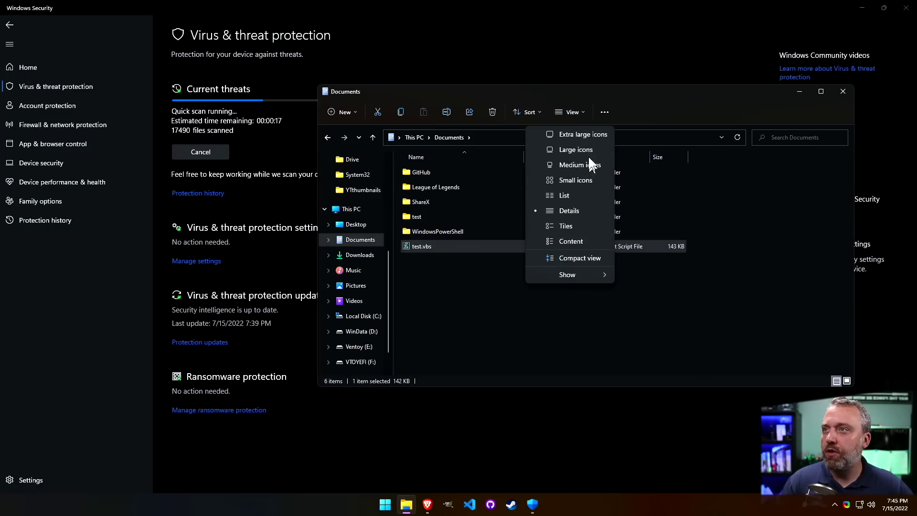
left_click(574, 149)
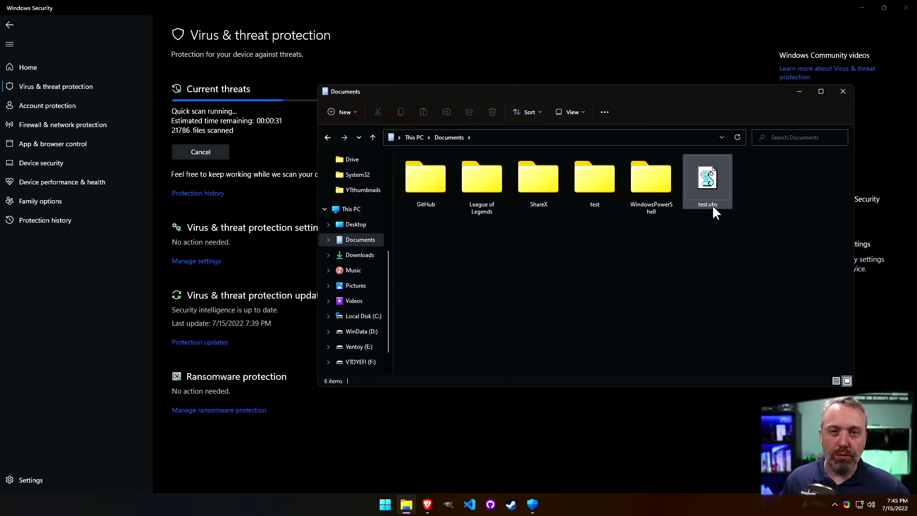
mouse_move(714, 206)
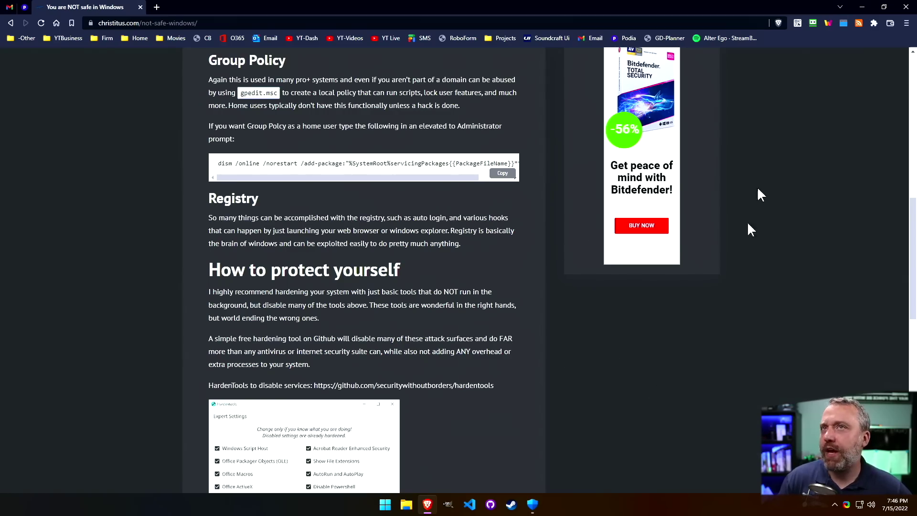
- Run gpedit.msc and maximize the Local Group Policy Editor
left_click(862, 7)
key("super+r")
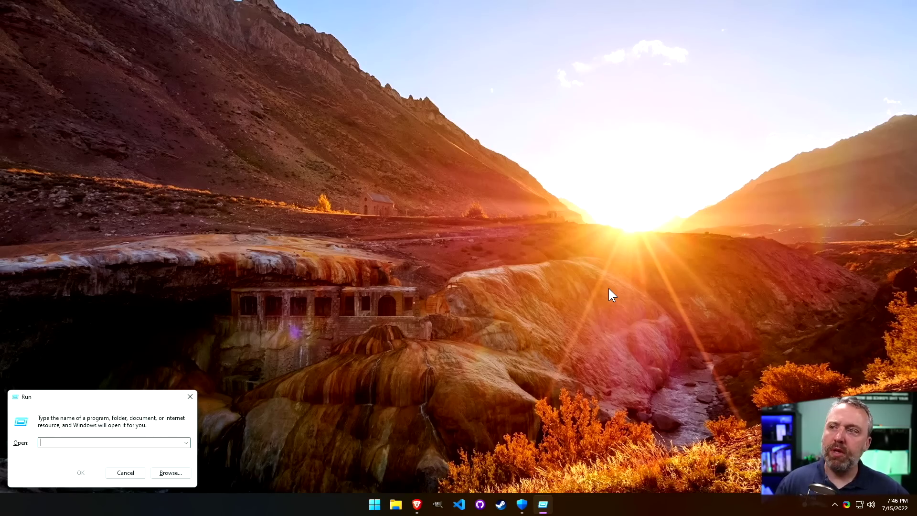
type("gpedi")
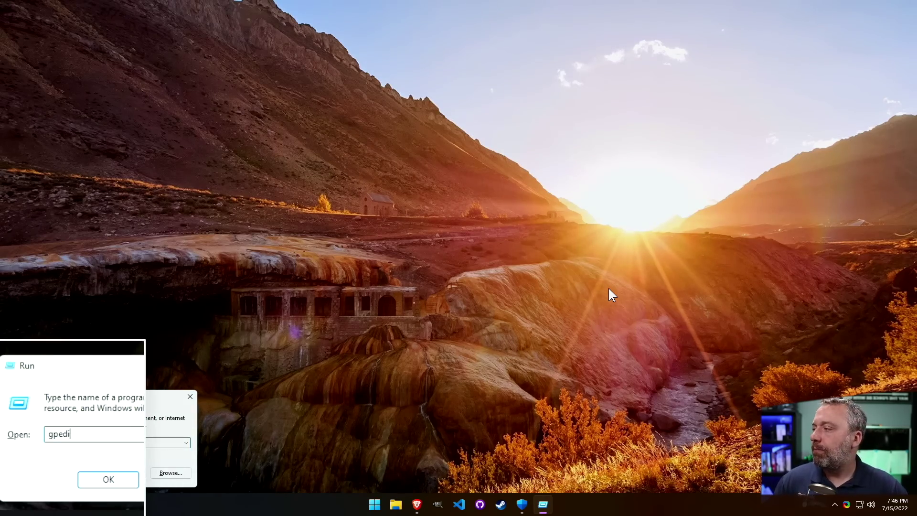
type("t.msc")
key("Return")
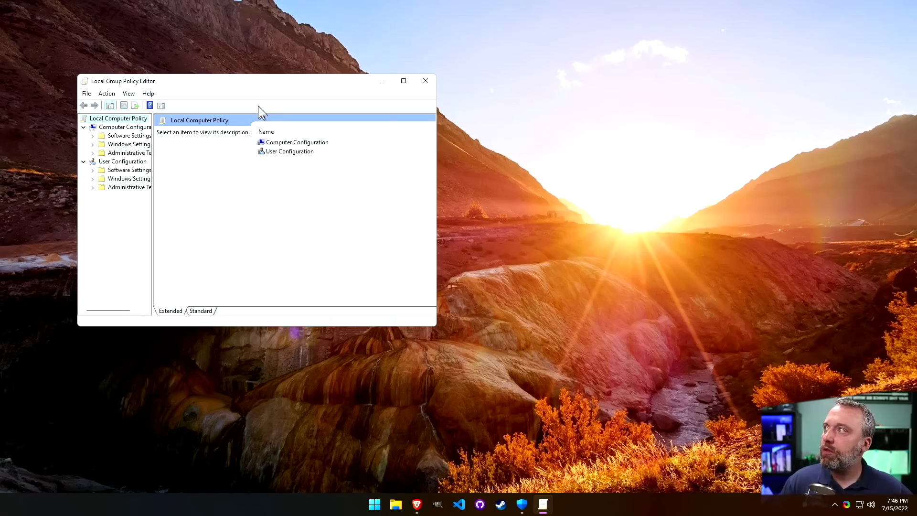
double_click(243, 81)
- List the computer Administrative Templates' All Settings sorted by State
left_click(73, 94)
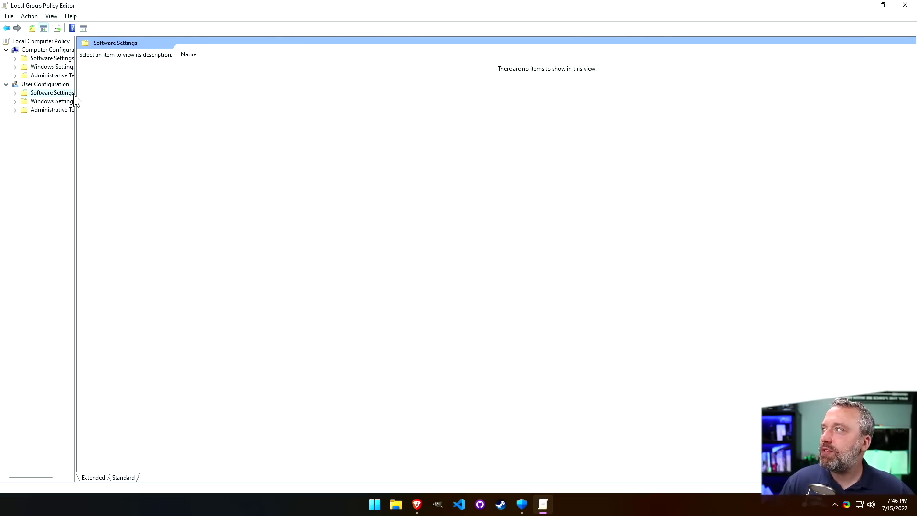
left_click_drag(75, 96, 193, 122)
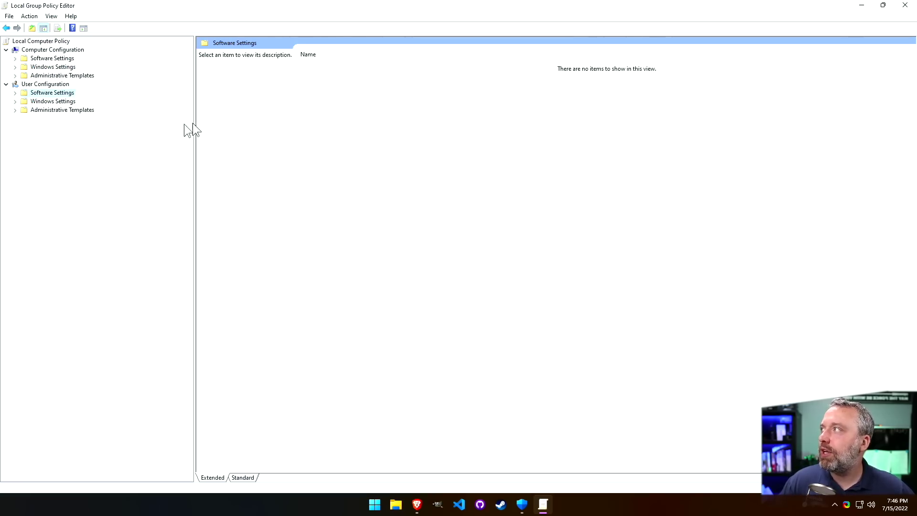
left_click(15, 75)
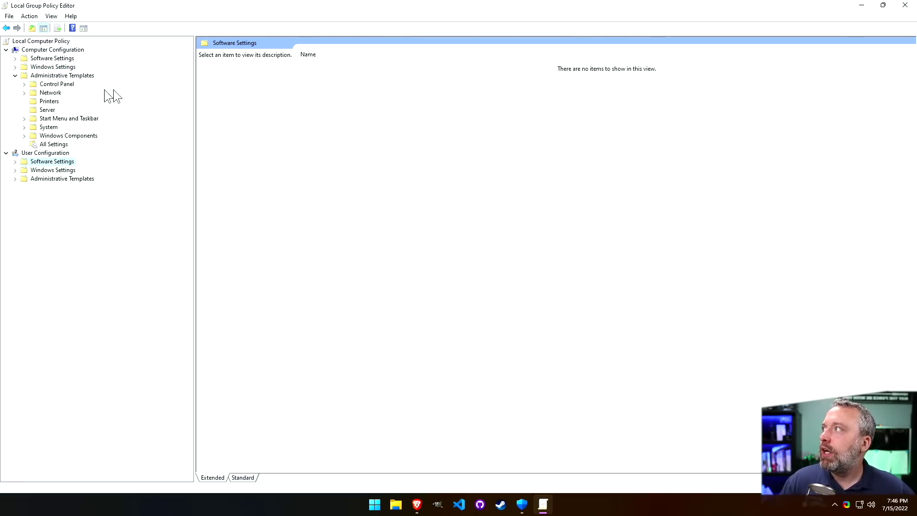
left_click(45, 143)
left_click(494, 54)
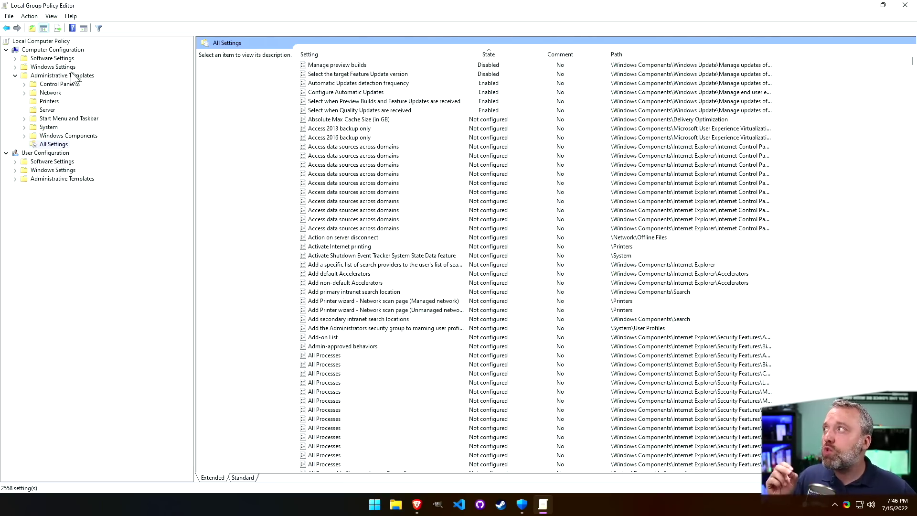
left_click(15, 67)
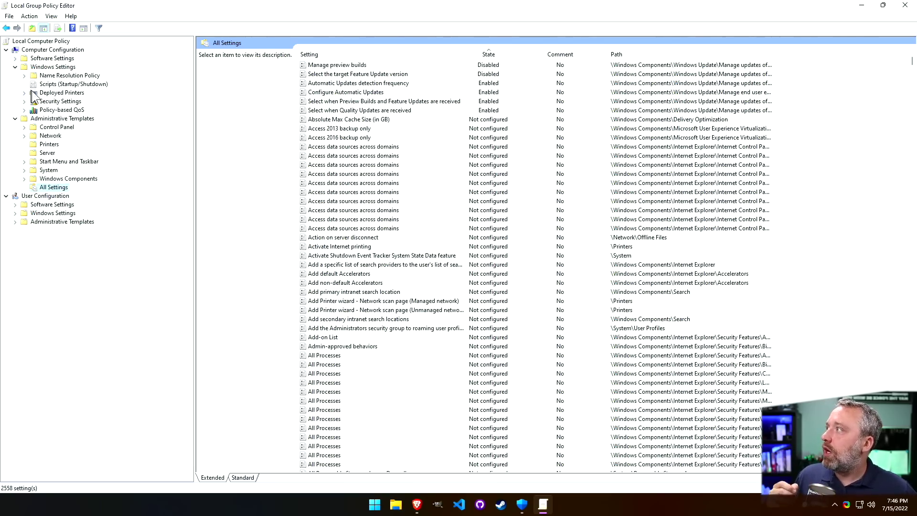
- Inspect the Startup scripts properties, including the PowerShell Scripts tab, and cancel
left_click(62, 84)
double_click(318, 66)
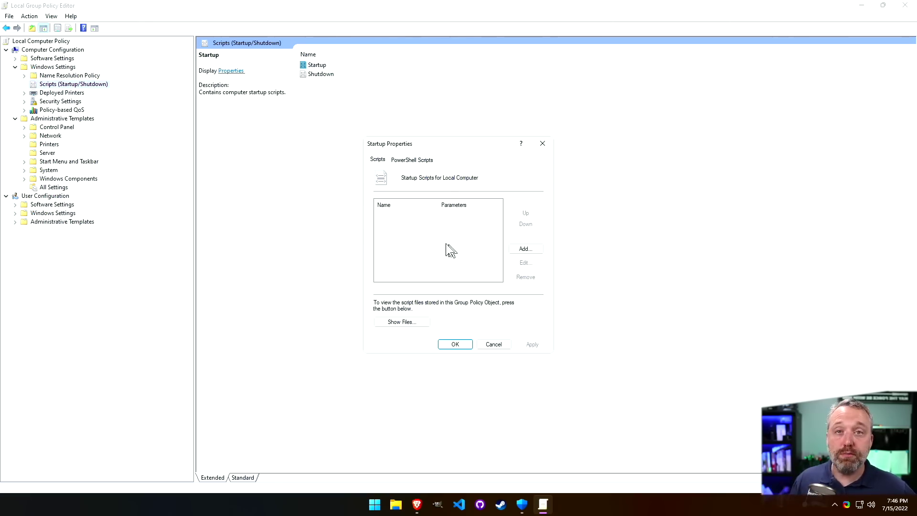
left_click(413, 160)
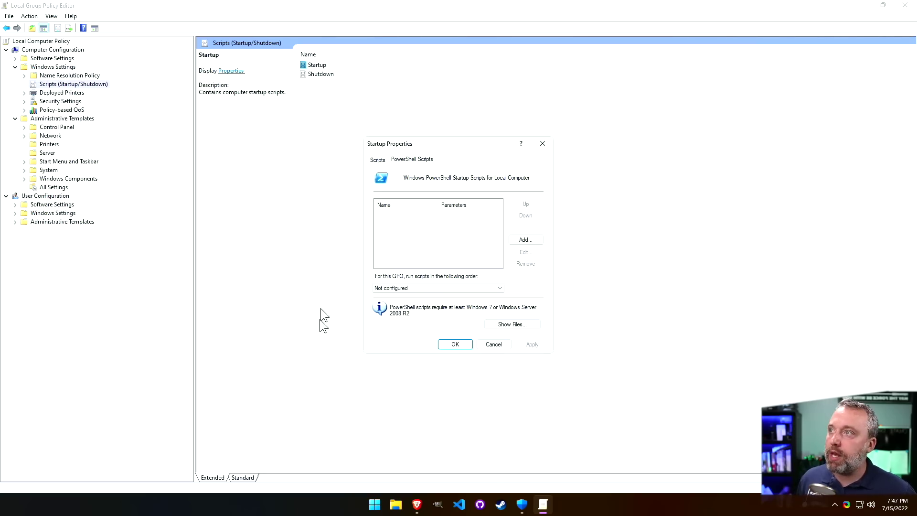
left_click(377, 159)
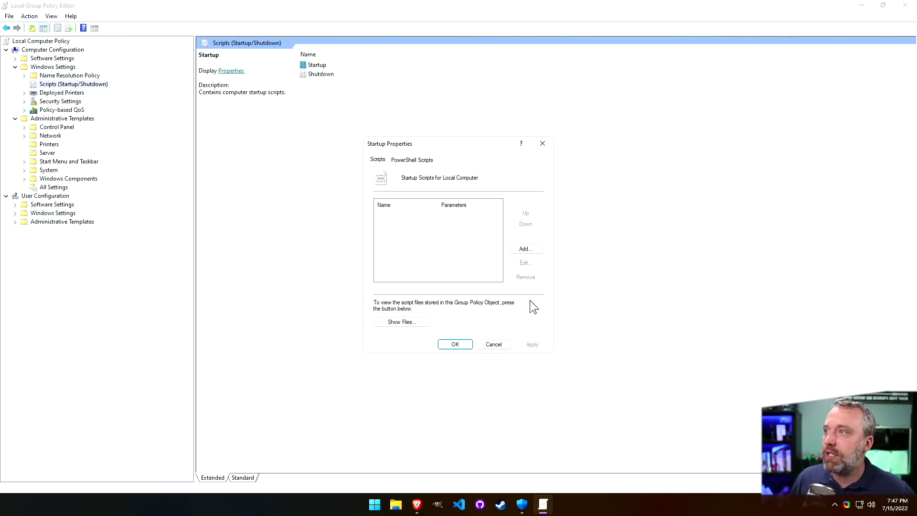
left_click(493, 345)
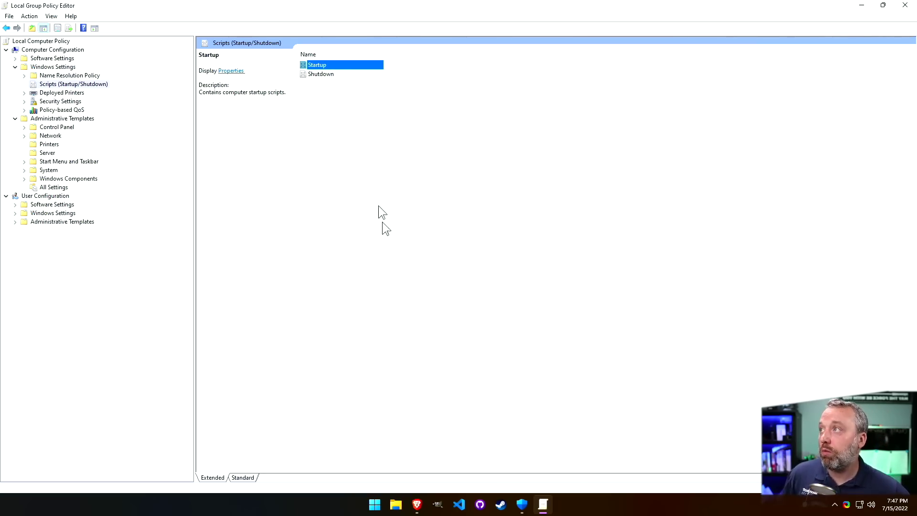
- Inspect the Shutdown scripts' PowerShell tab, close it, and select Security Settings
double_click(327, 75)
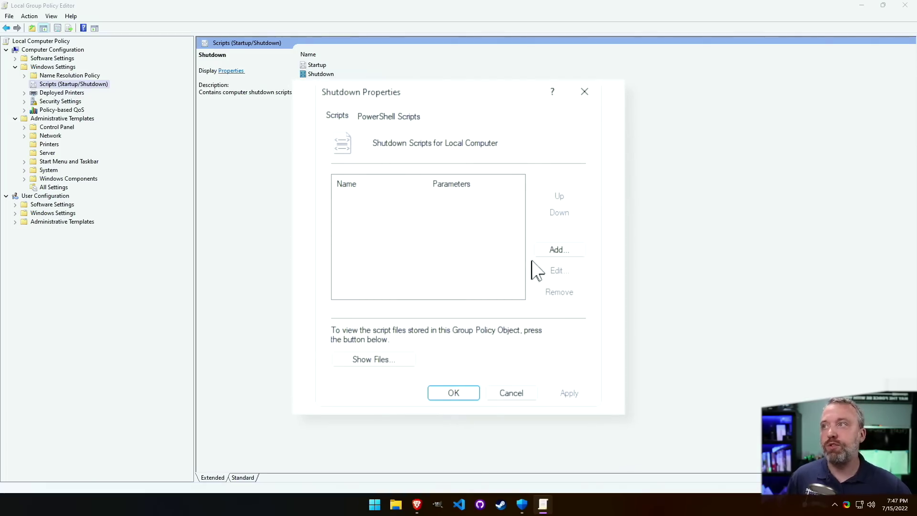
left_click(392, 117)
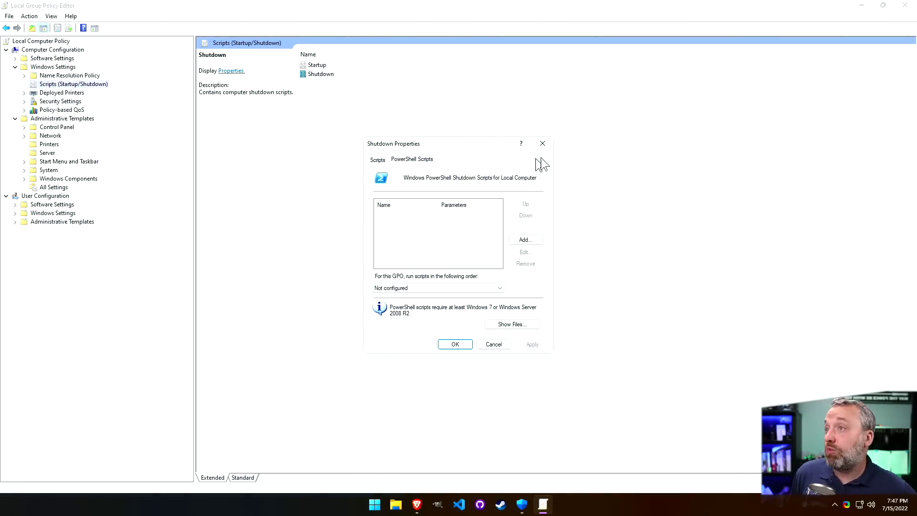
left_click(543, 144)
left_click(53, 102)
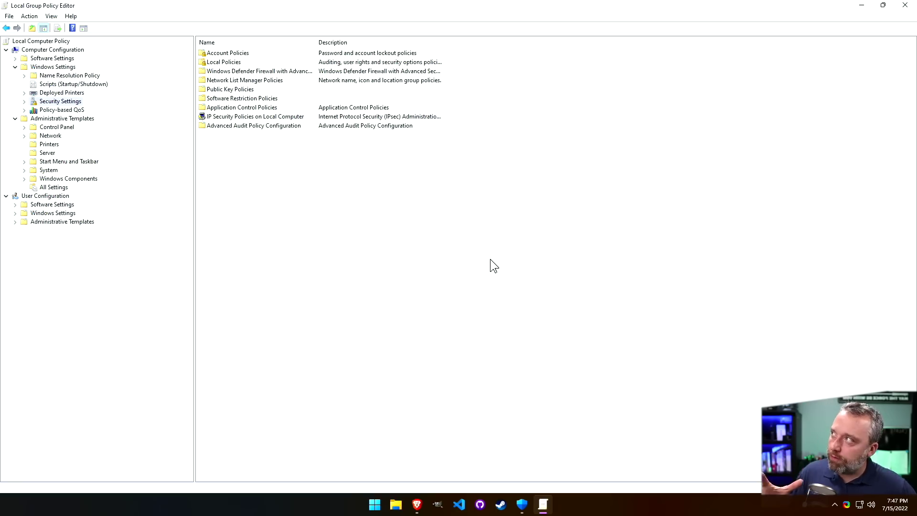
- List all 2558 policies under All Settings, then close the editor with Alt+F4
left_click(52, 188)
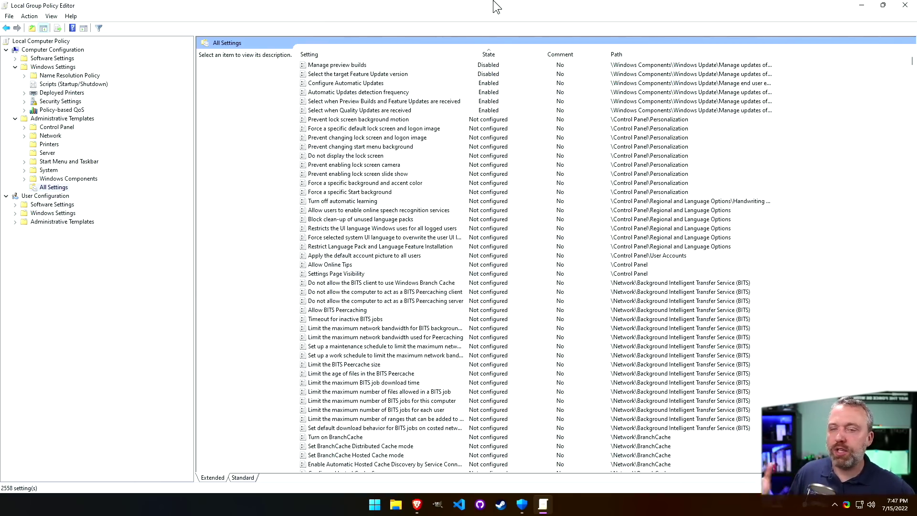
key("alt+F4")
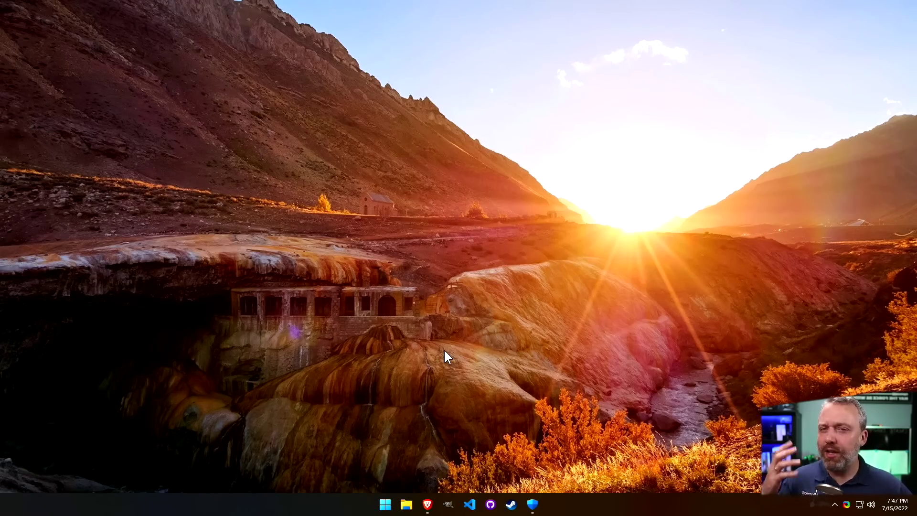
- Launch regedit from the Run prompt and maximize Registry Editor
right_click(385, 504)
left_click(372, 449)
type("rege")
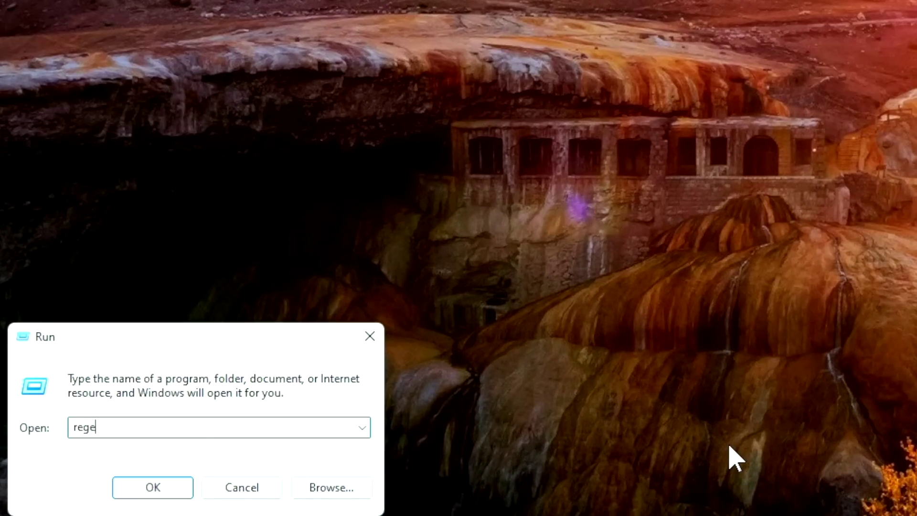
type("dit")
key("Return")
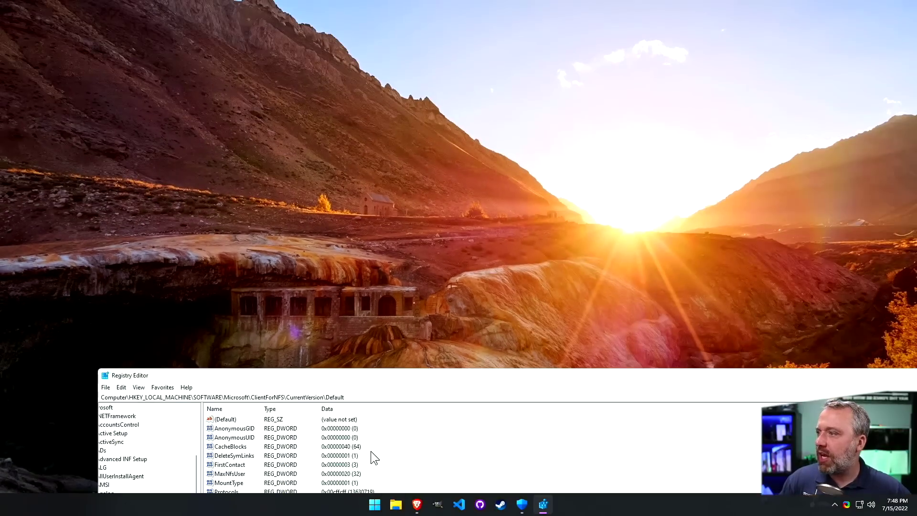
double_click(439, 374)
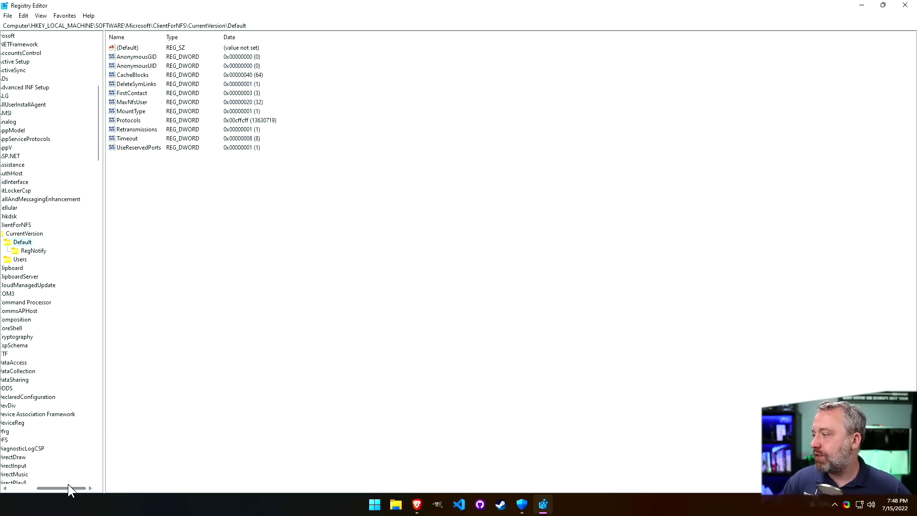
left_click_drag(65, 486, 36, 485)
- Collapse the ClientForNFS, Microsoft and SOFTWARE keys, then close Registry Editor
left_click(53, 225)
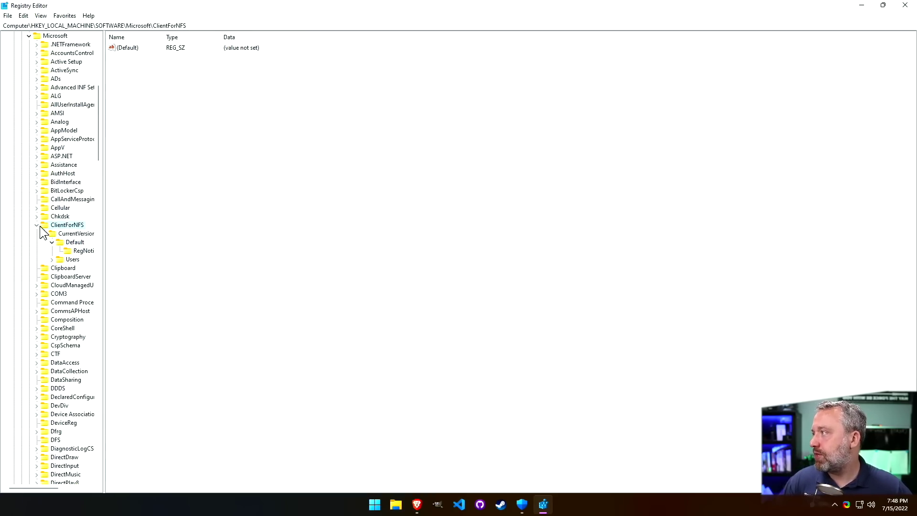
left_click(37, 225)
scroll(76, 240, "up", 10)
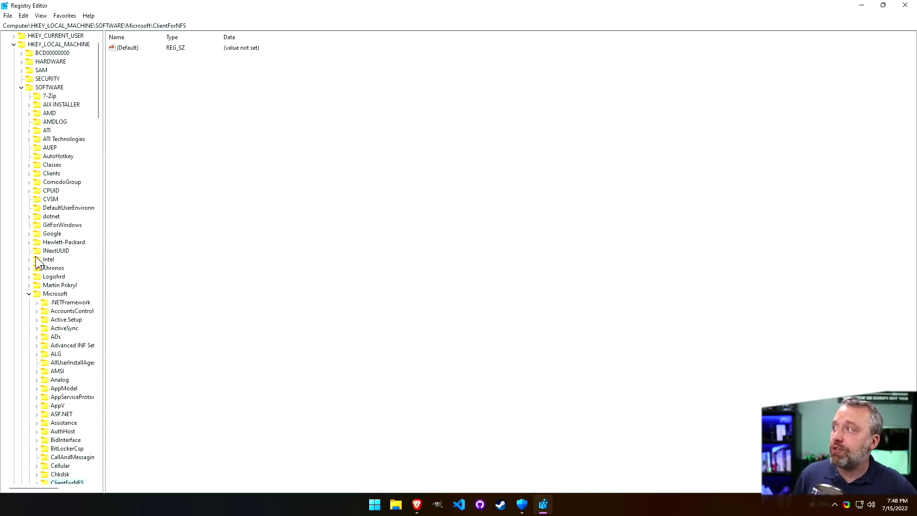
left_click(28, 294)
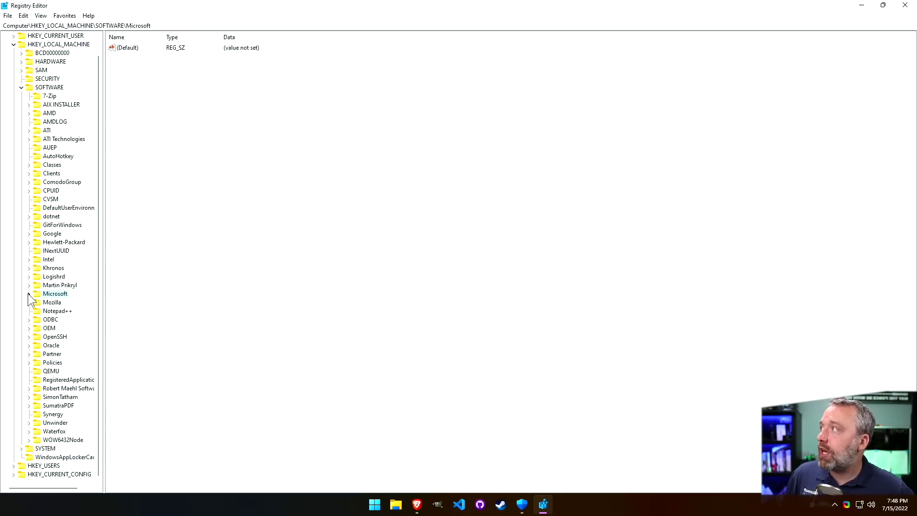
left_click(22, 87)
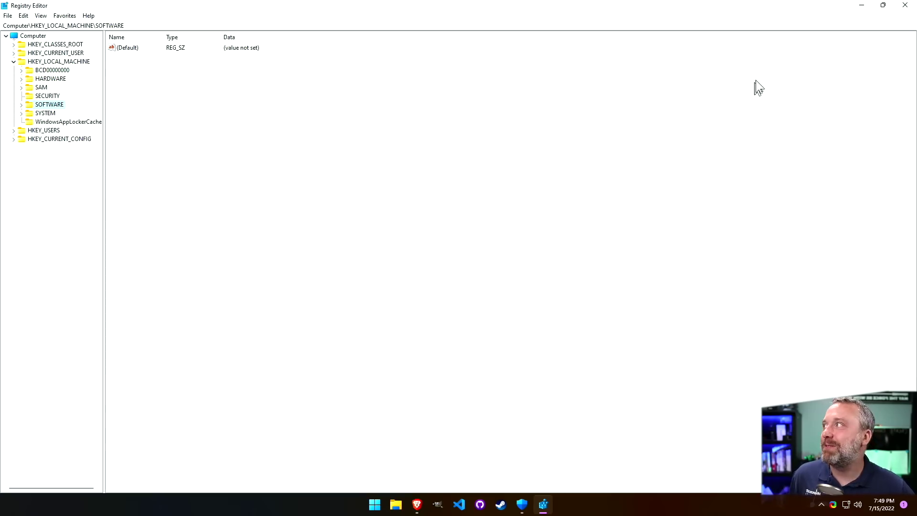
key("alt+F4")
- Copy the article's dism command for enabling Group Policy from its code block
scroll(368, 247, "down", 1)
scroll(403, 217, "up", 2)
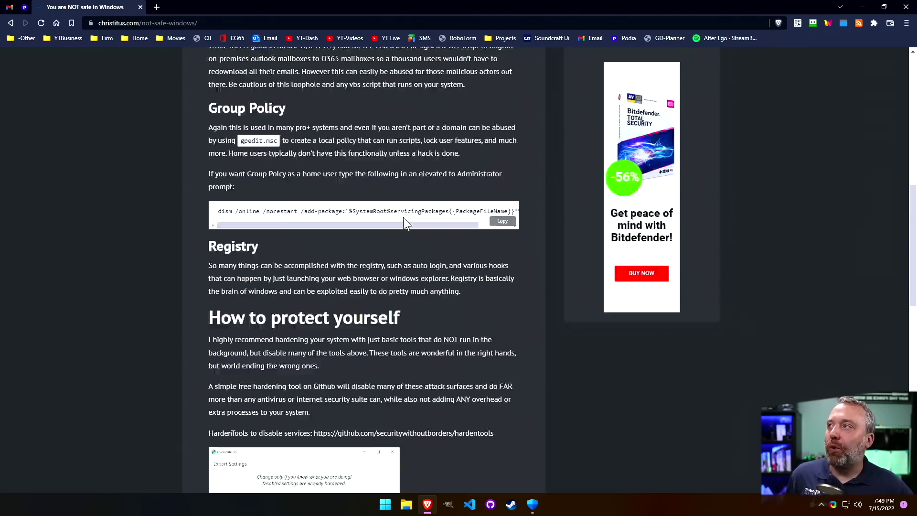
scroll(404, 217, "up", 1)
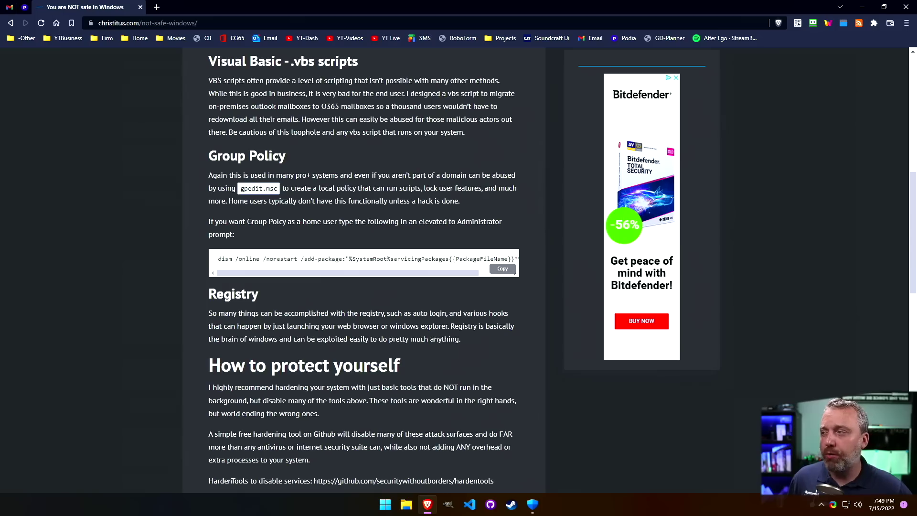
left_click(502, 269)
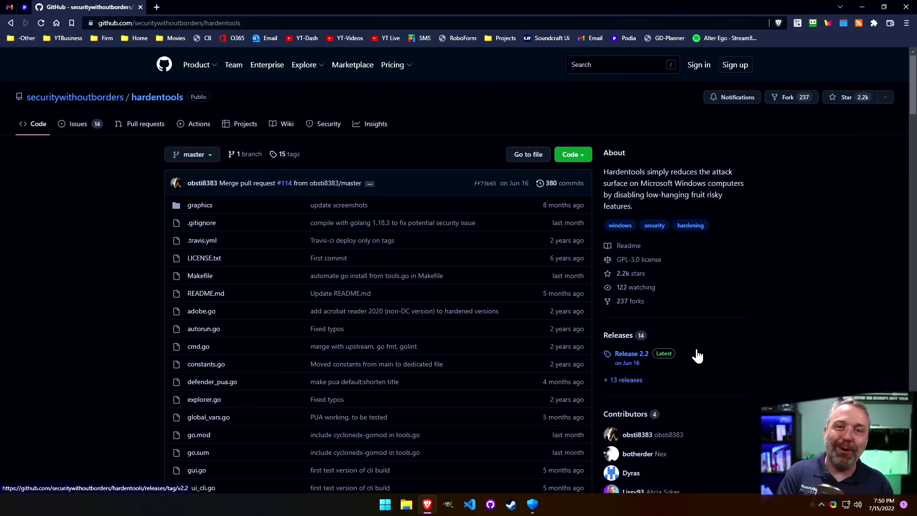
- Download hardentools.exe from the Release 2.2 assets and launch it
left_click(624, 355)
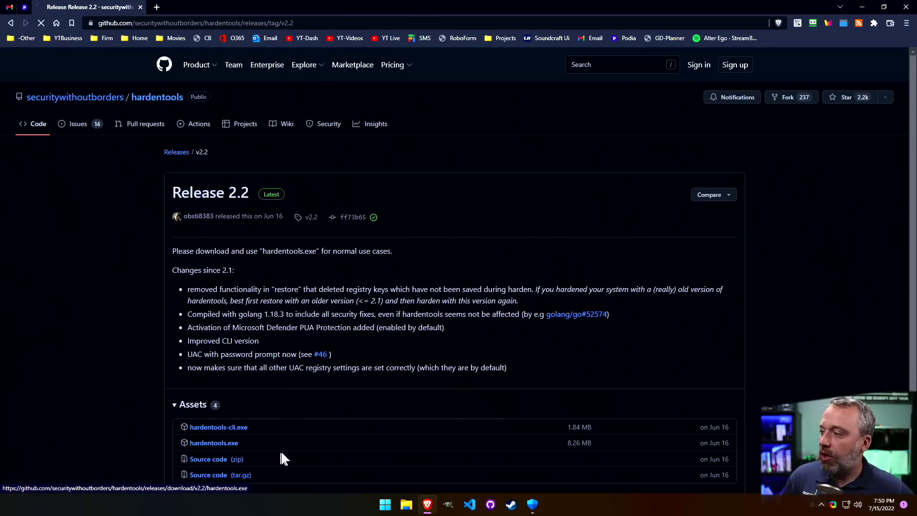
left_click(32, 474)
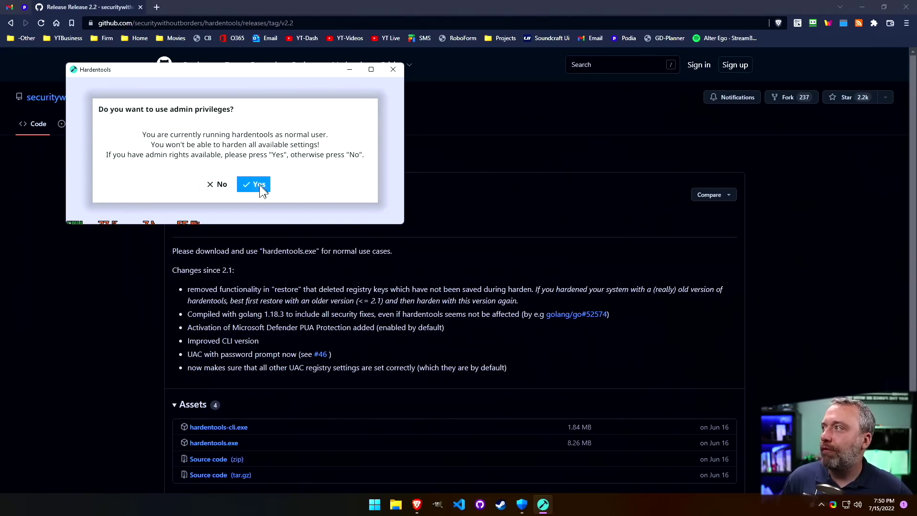
- Run Hardentools with admin privileges, minimize Brave and maximize the Hardentools window
left_click(260, 187)
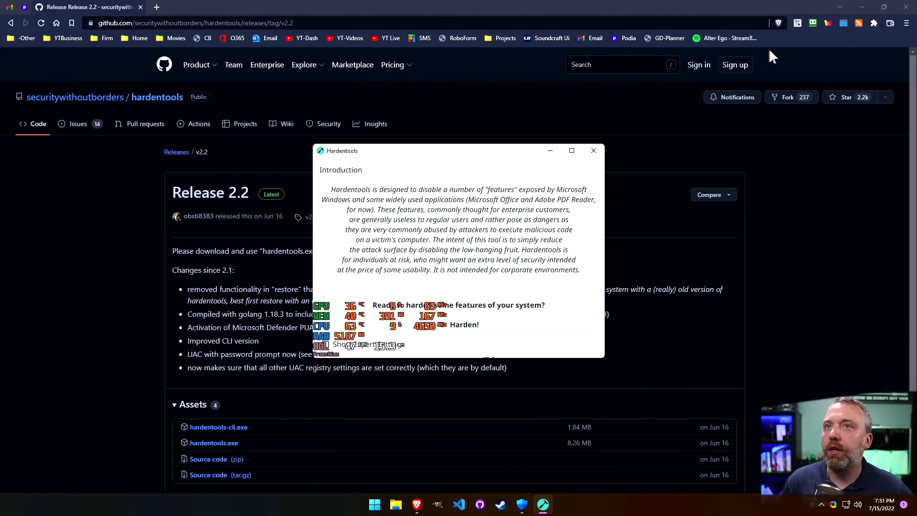
left_click(862, 6)
left_click(572, 150)
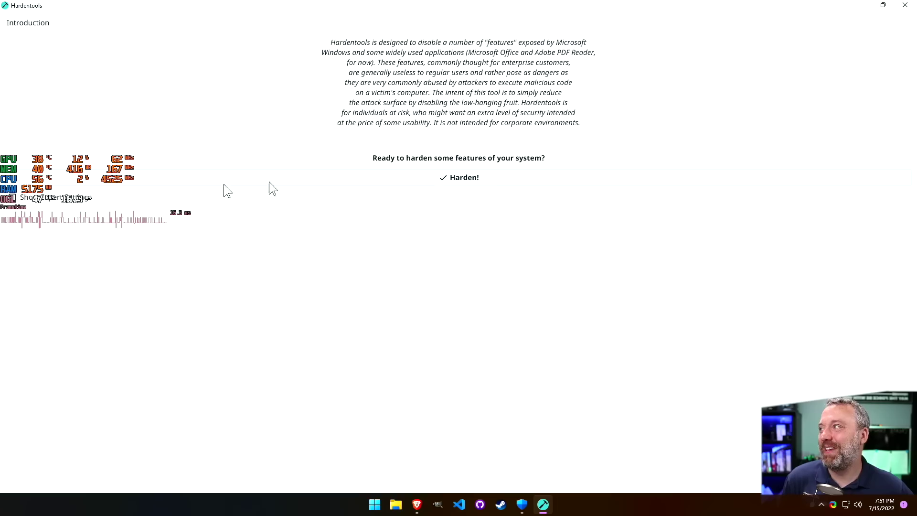
- Dismiss the performance overlay and enable Show Expert Settings in Hardentools
left_click(822, 505)
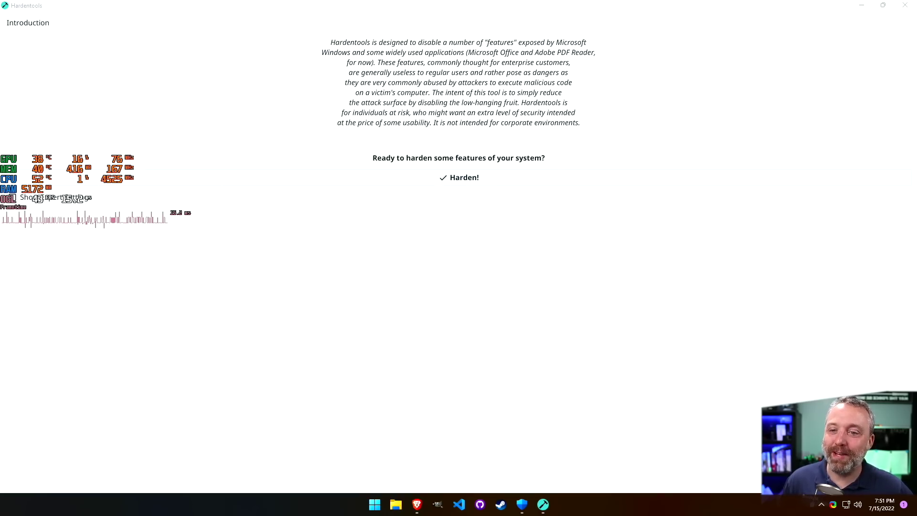
left_click(581, 419)
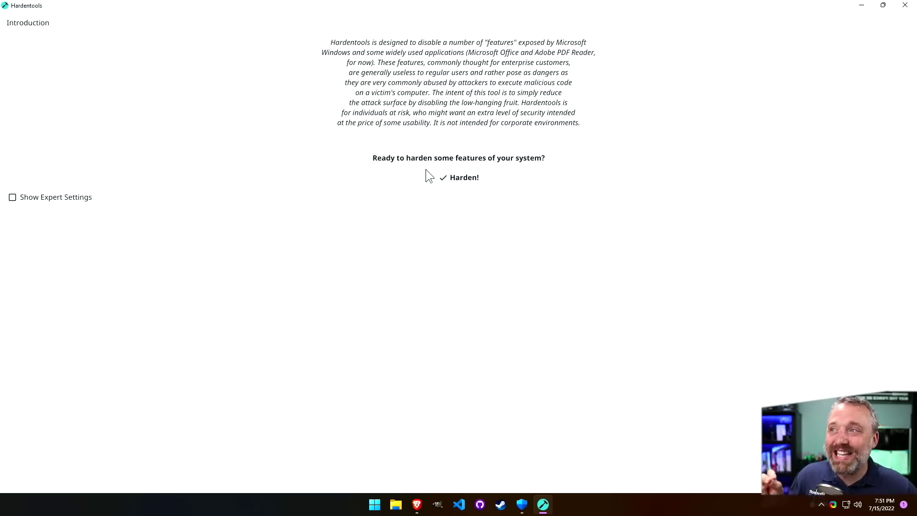
left_click(95, 200)
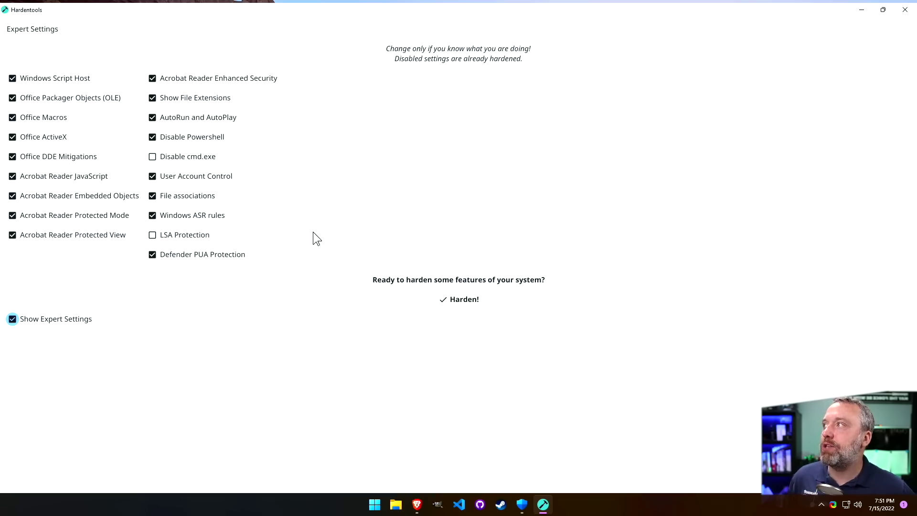